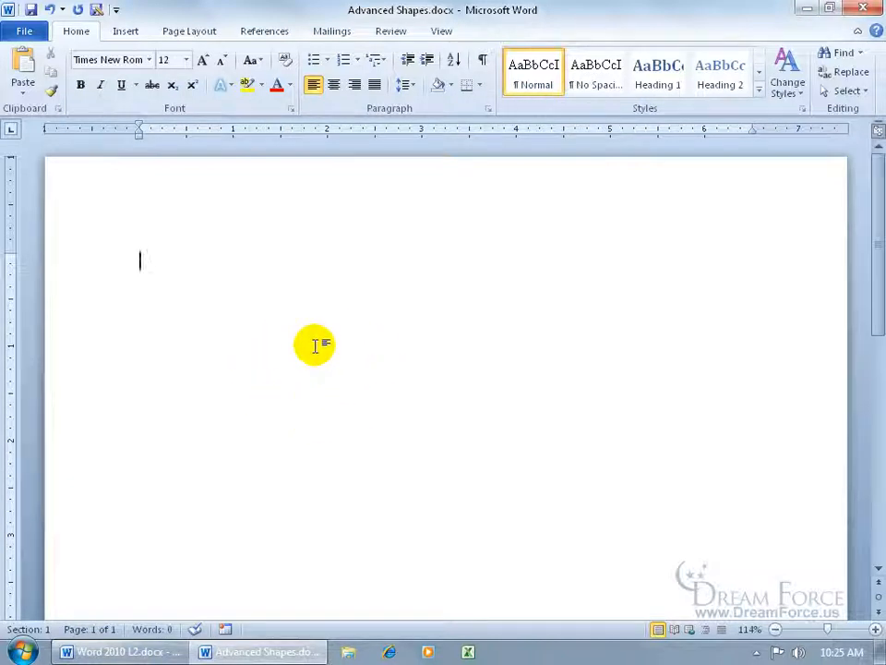
# Draw a square about 4.1 inches wide near the top of the blank page
pyautogui.click(126, 30)
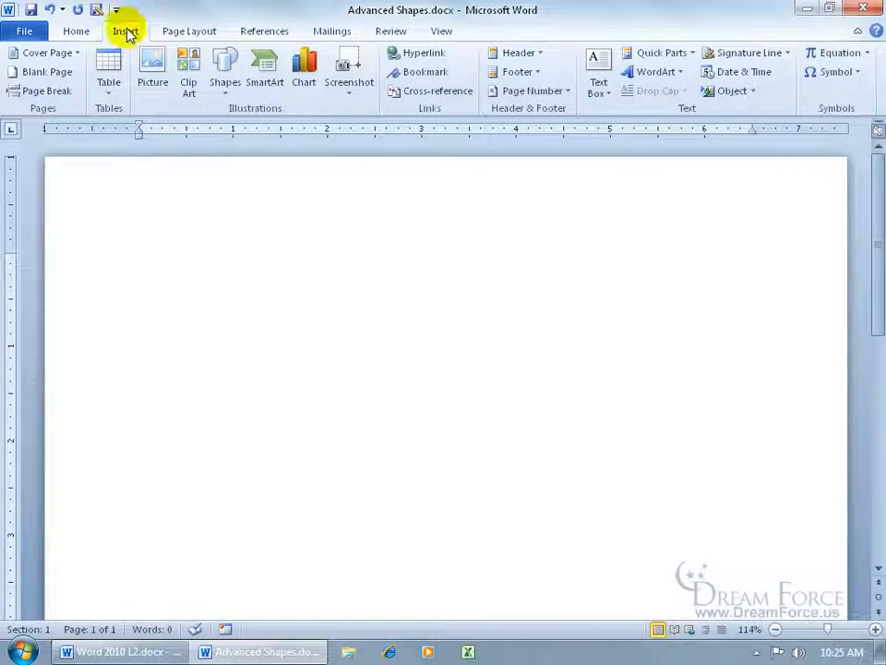
pyautogui.click(224, 81)
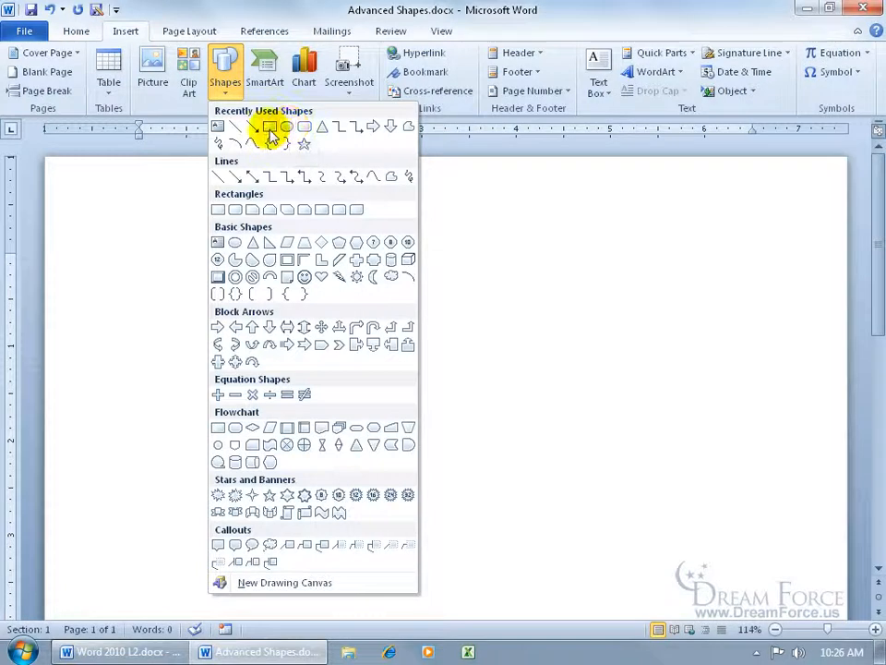
pyautogui.click(268, 128)
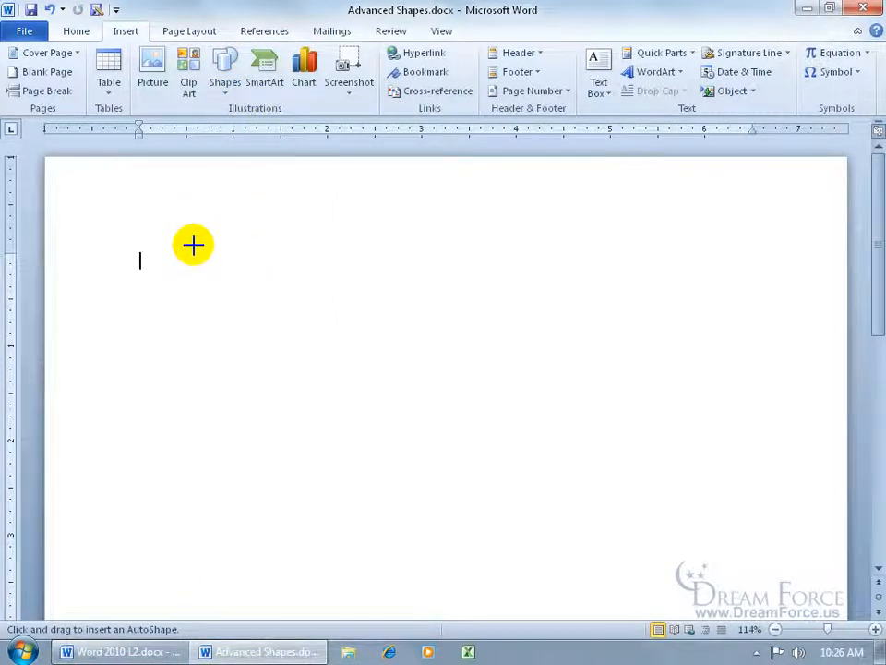
pyautogui.moveTo(154, 224)
pyautogui.mouseDown()
pyautogui.moveTo(490, 419)
pyautogui.moveTo(542, 483)
pyautogui.mouseUp()
pyautogui.press('shift')
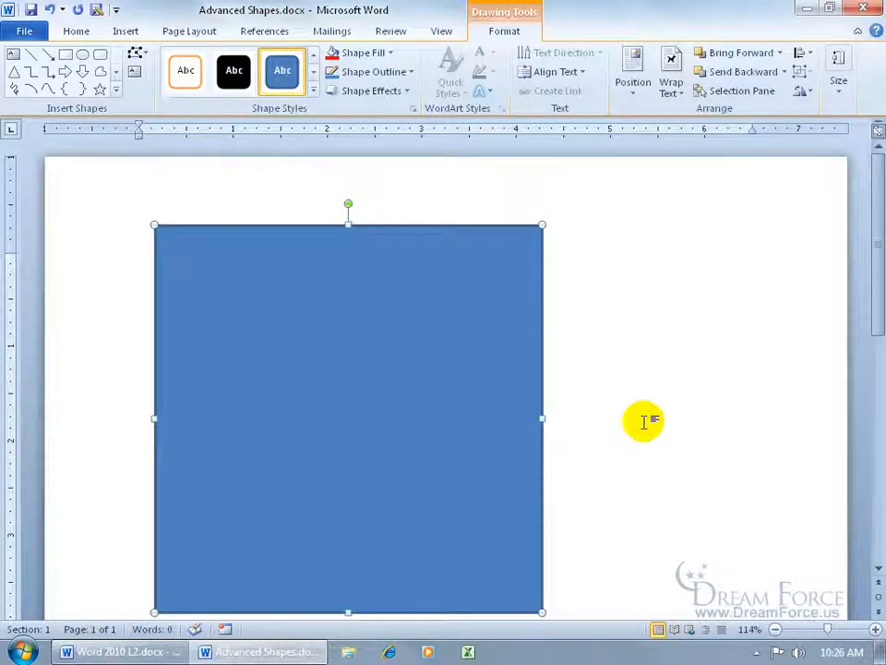
# Fill the square with the light brown wood-grain texture
pyautogui.scroll(-1, 877, 245)
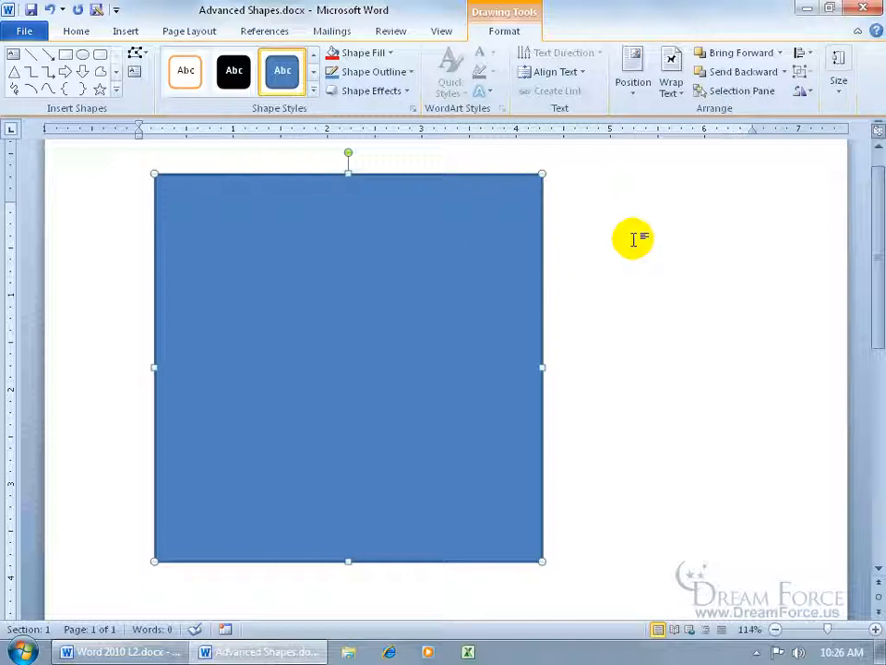
pyautogui.rightClick(386, 247)
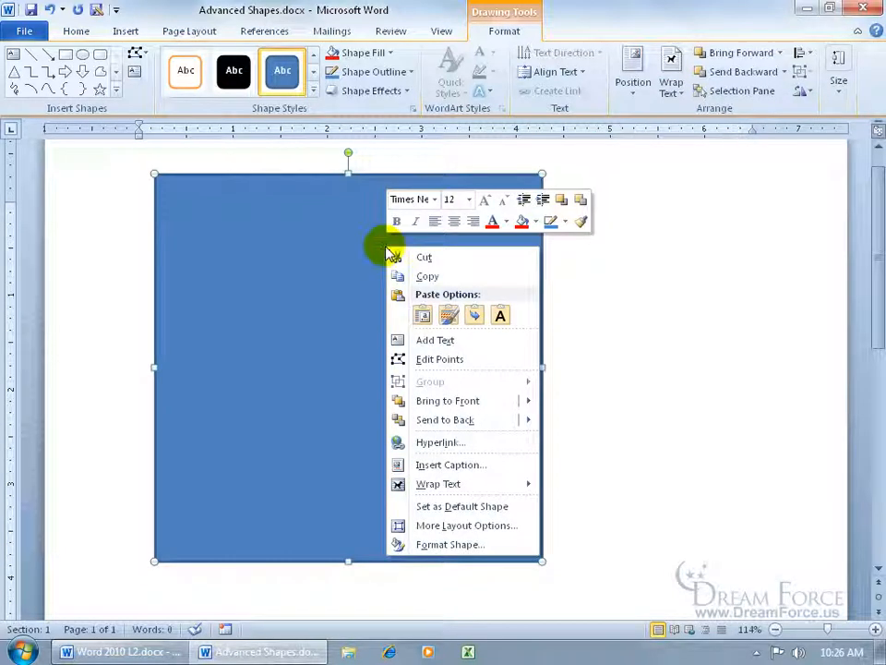
pyautogui.click(485, 544)
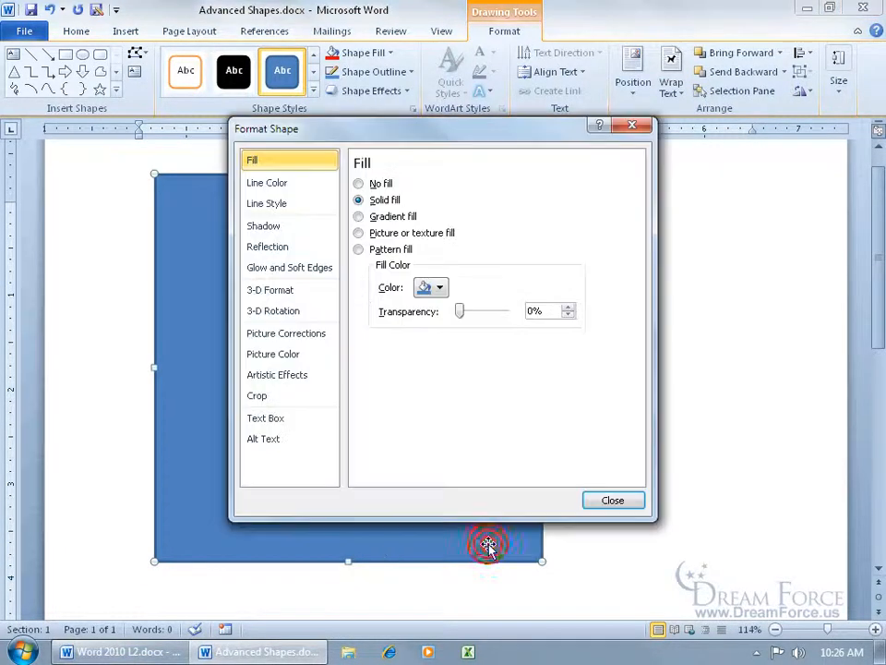
pyautogui.click(360, 234)
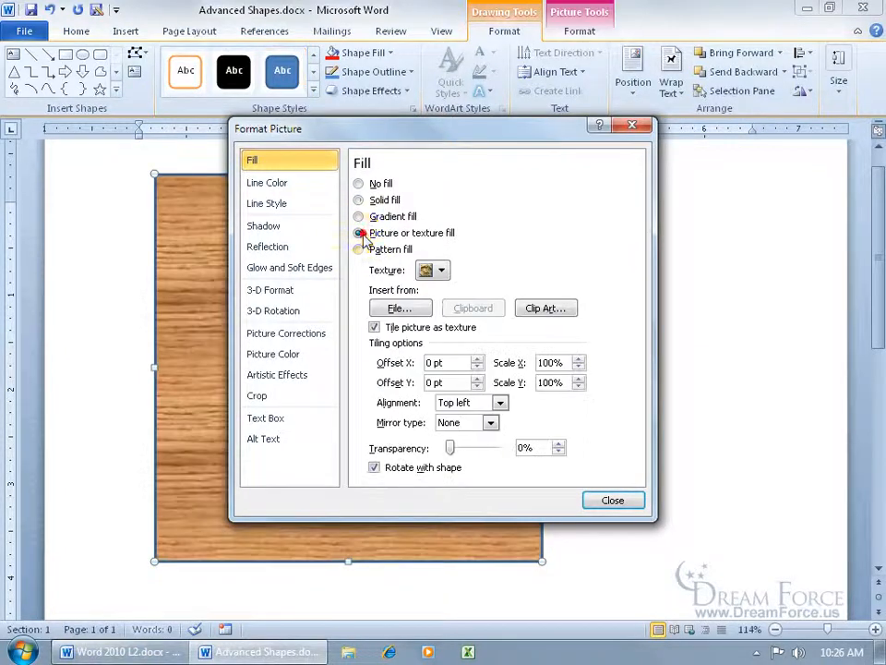
pyautogui.click(435, 269)
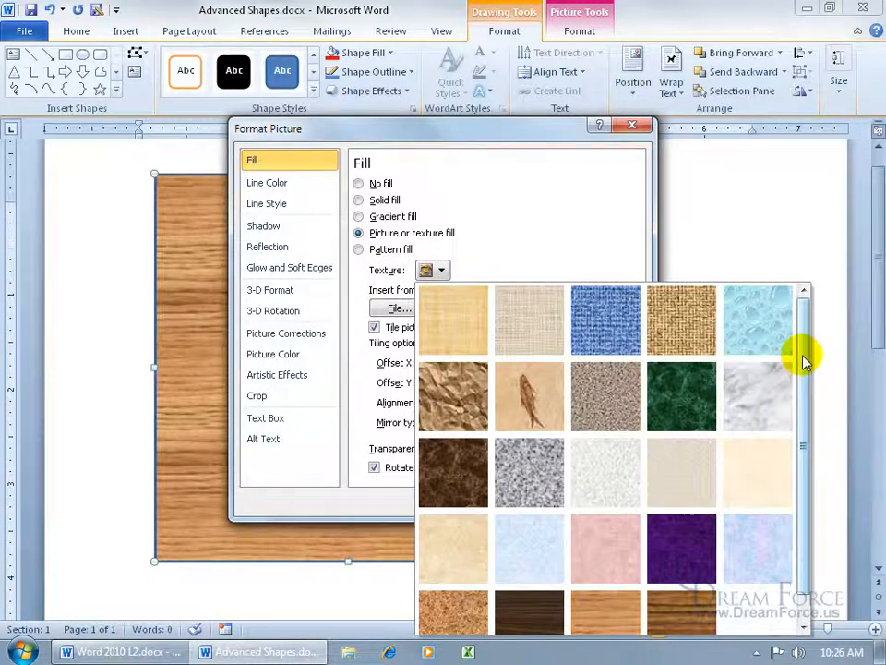
pyautogui.scroll(-1, 803, 369)
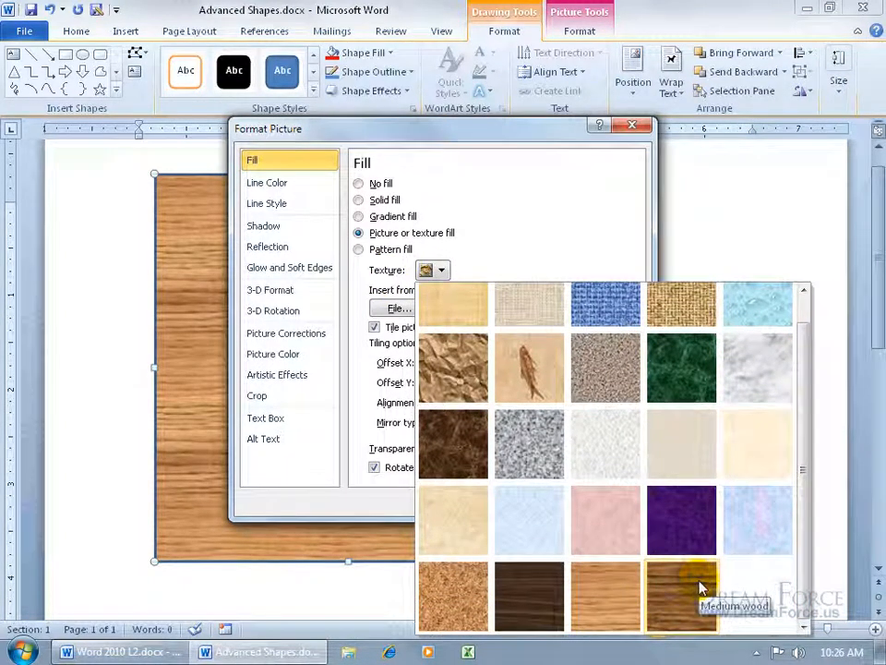
pyautogui.click(618, 601)
pyautogui.click(609, 513)
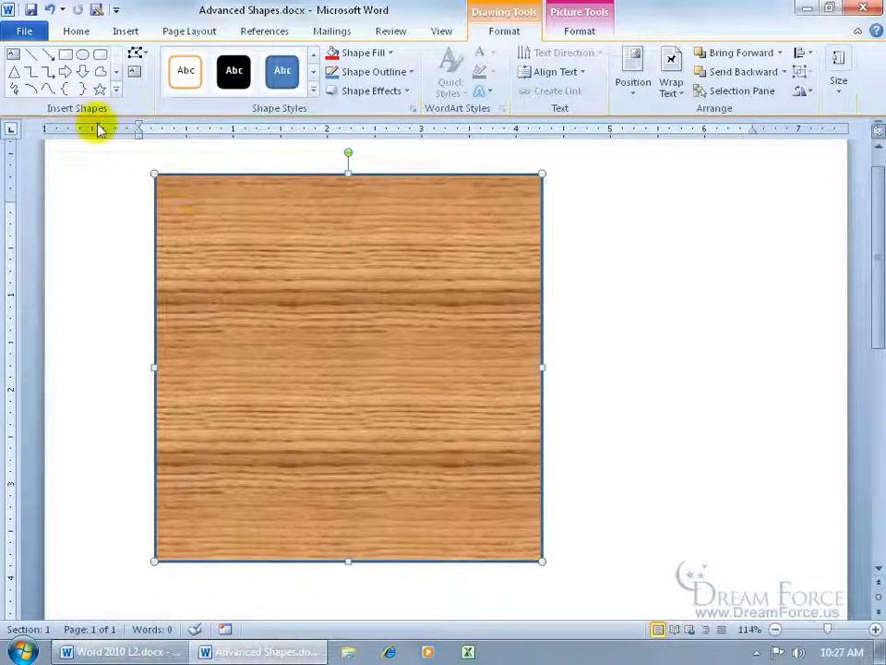
# Draw four progressively smaller circles from the square's top-left corner, about 3.9, 3.2, 2.3 and 1.4 inches wide
pyautogui.click(82, 54)
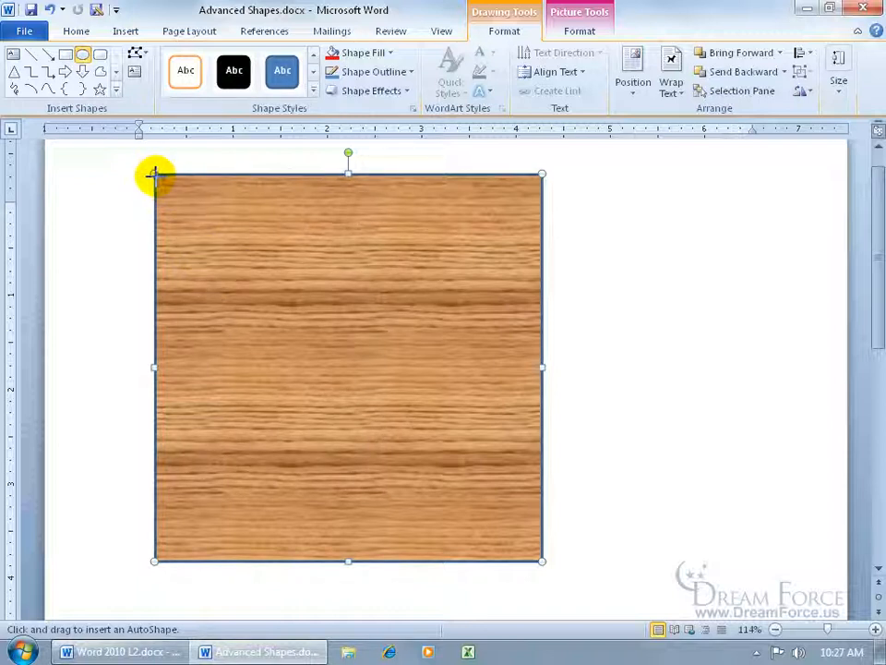
pyautogui.moveTo(155, 174)
pyautogui.mouseDown()
pyautogui.moveTo(289, 341)
pyautogui.moveTo(521, 528)
pyautogui.mouseUp()
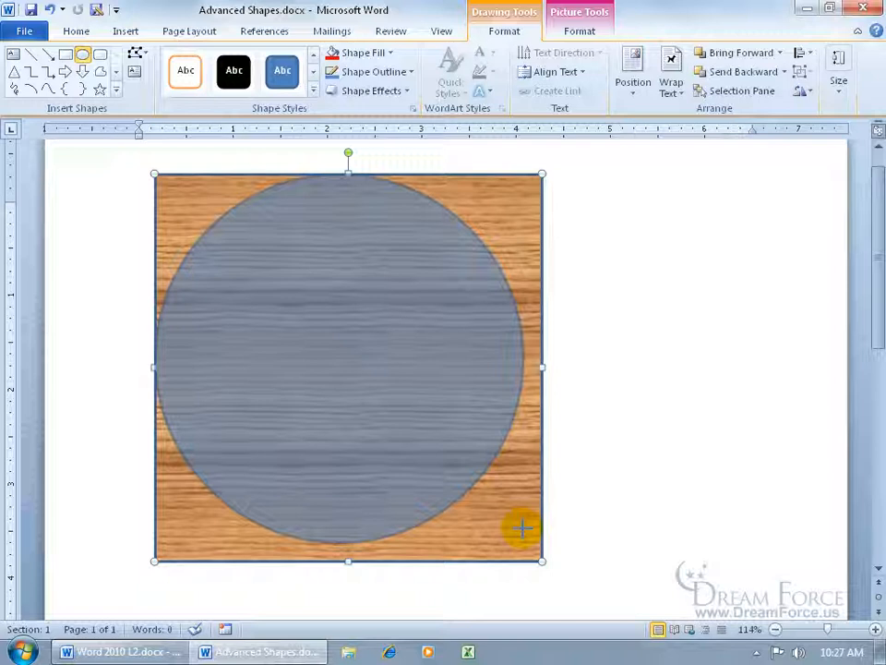
pyautogui.moveTo(521, 528); pyautogui.dragTo(523, 530)
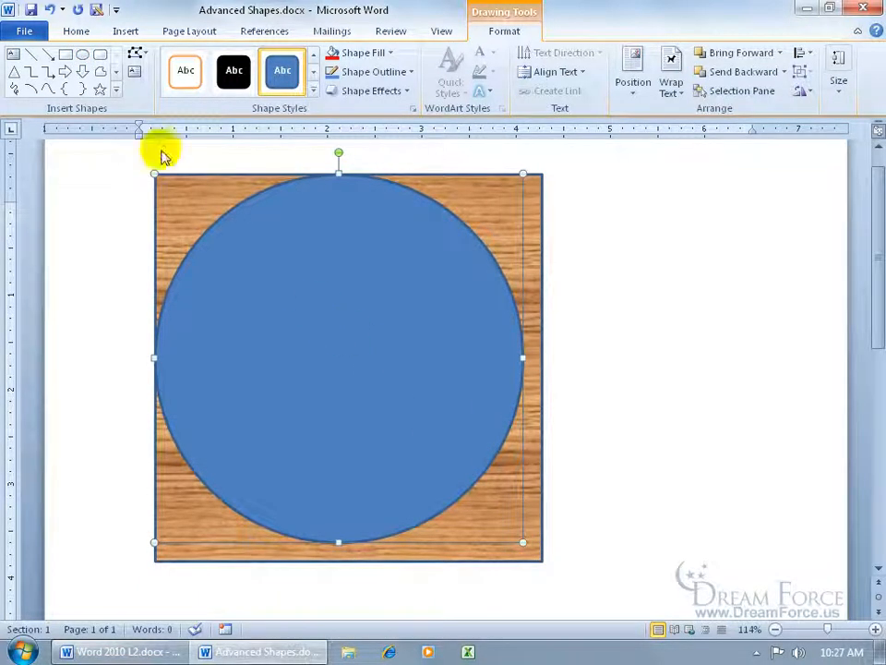
pyautogui.click(82, 56)
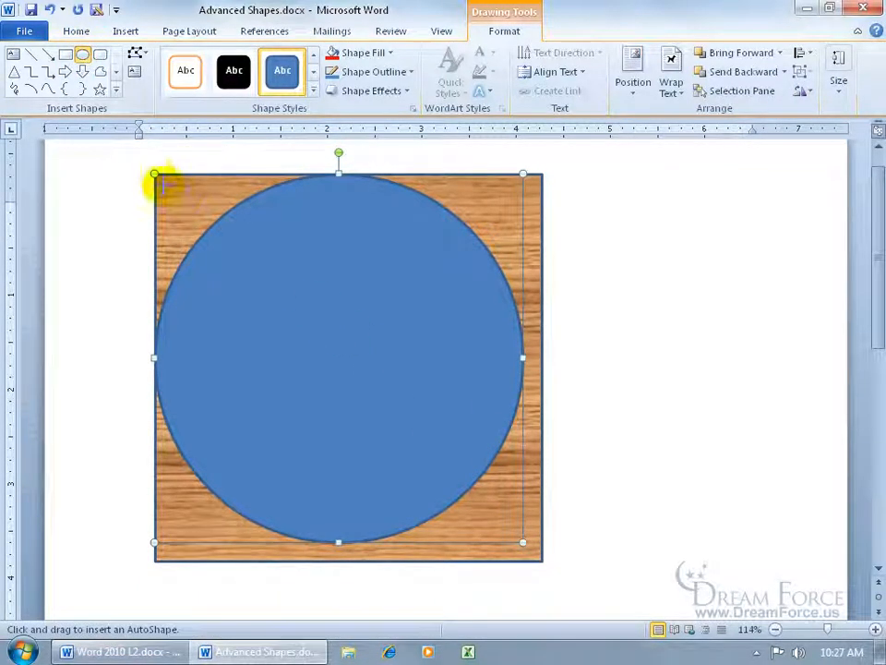
pyautogui.moveTo(154, 174); pyautogui.dragTo(456, 475)
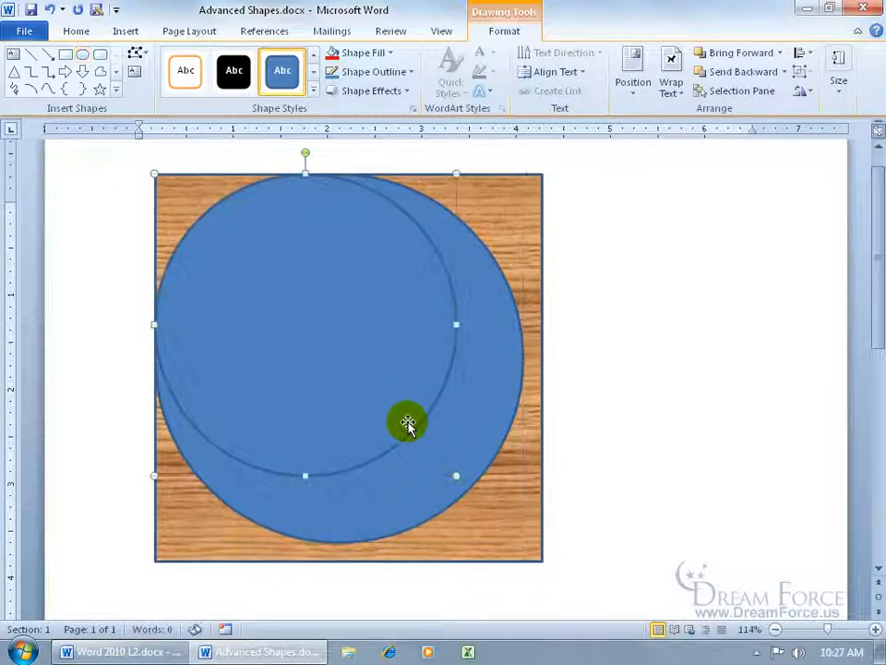
pyautogui.click(82, 55)
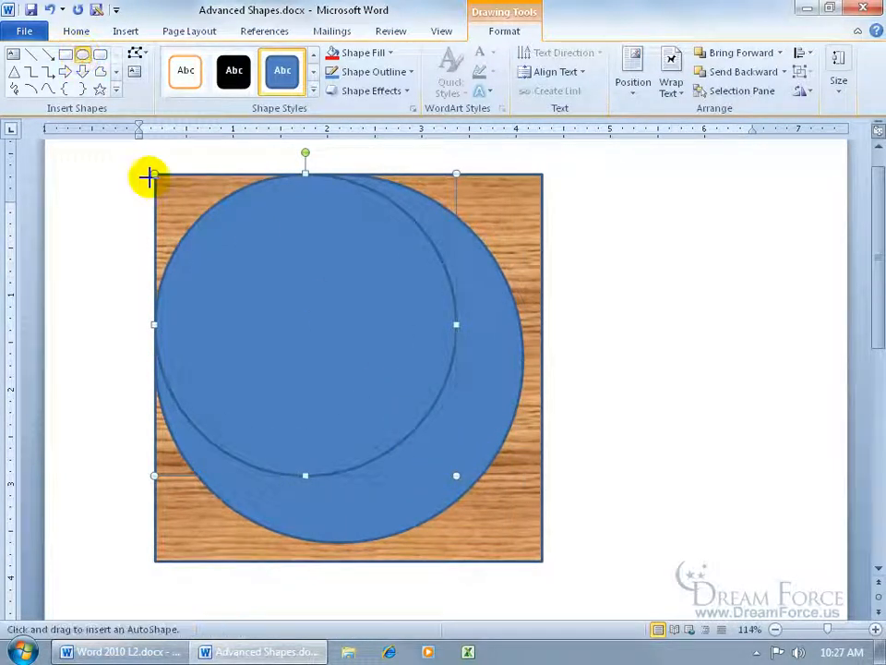
pyautogui.moveTo(153, 174); pyautogui.dragTo(368, 388)
pyautogui.click(82, 55)
pyautogui.moveTo(154, 174); pyautogui.dragTo(285, 302)
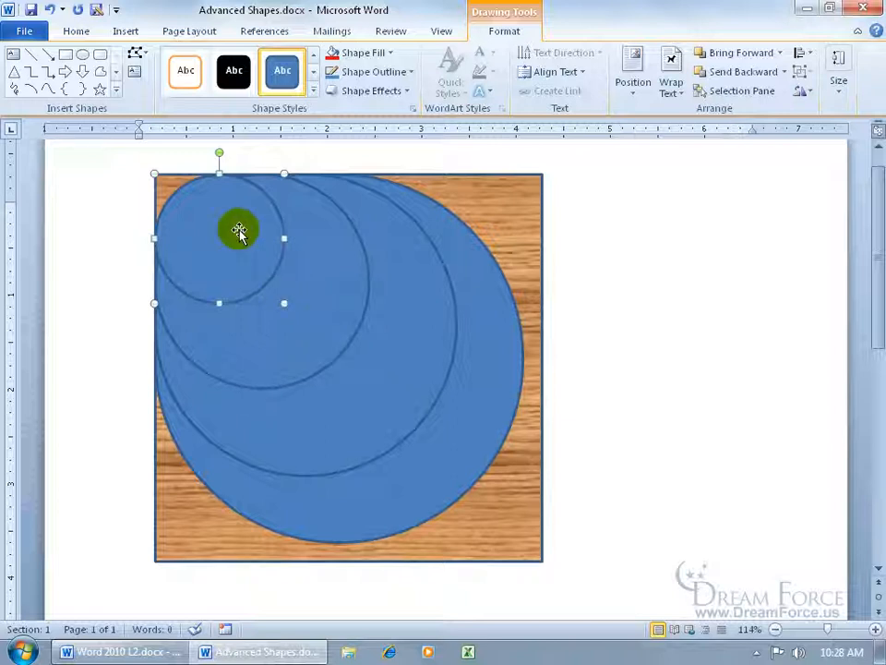
# Select the square and all four circles and align them to a common center and middle
pyautogui.moveTo(238, 230); pyautogui.dragTo(319, 291)
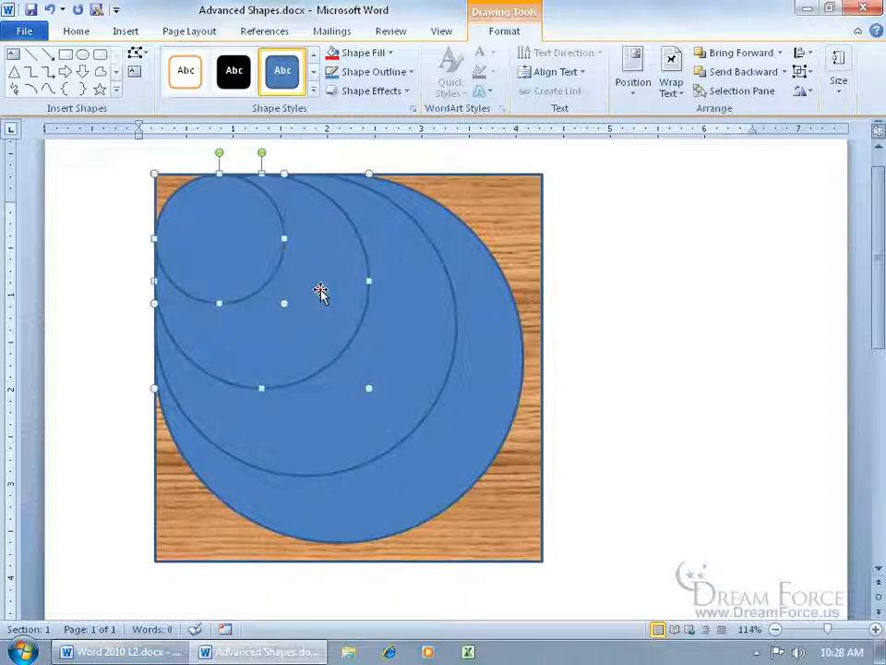
pyautogui.keyDown('shift'); pyautogui.click(425, 333); pyautogui.keyUp('shift')
pyautogui.keyDown('shift'); pyautogui.click(491, 349); pyautogui.keyUp('shift')
pyautogui.keyDown('shift'); pyautogui.click(532, 403); pyautogui.keyUp('shift')
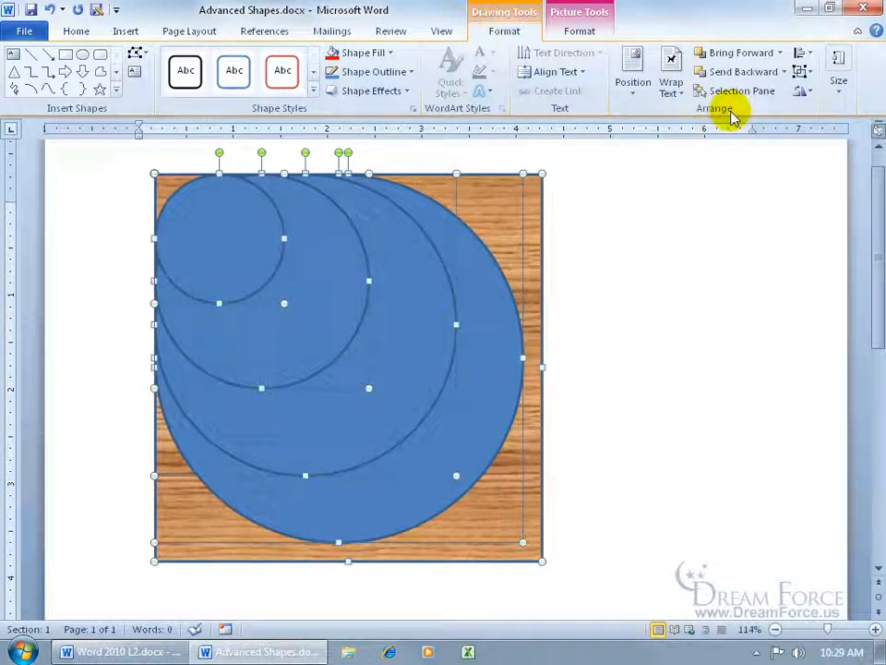
pyautogui.click(808, 57)
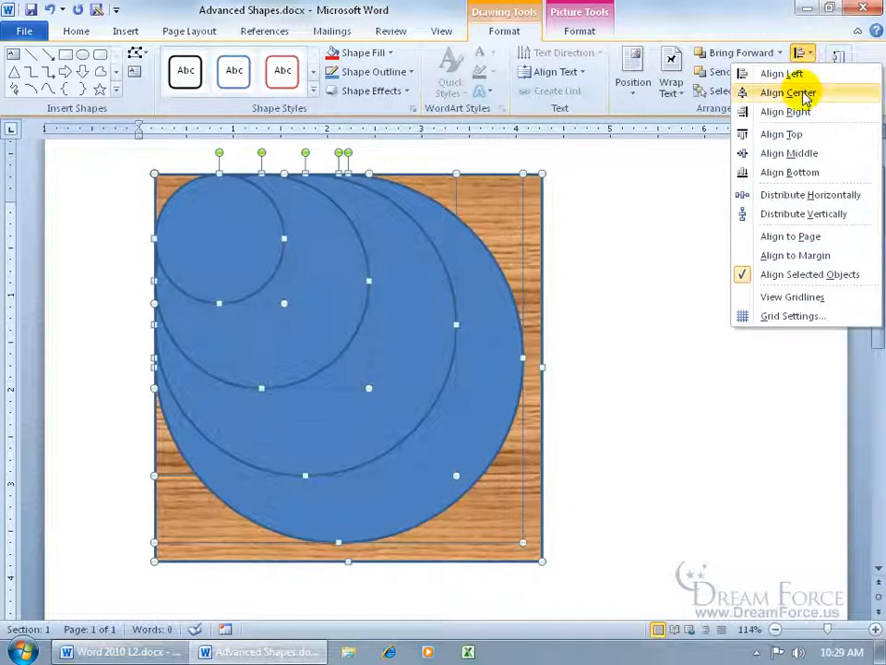
pyautogui.click(796, 92)
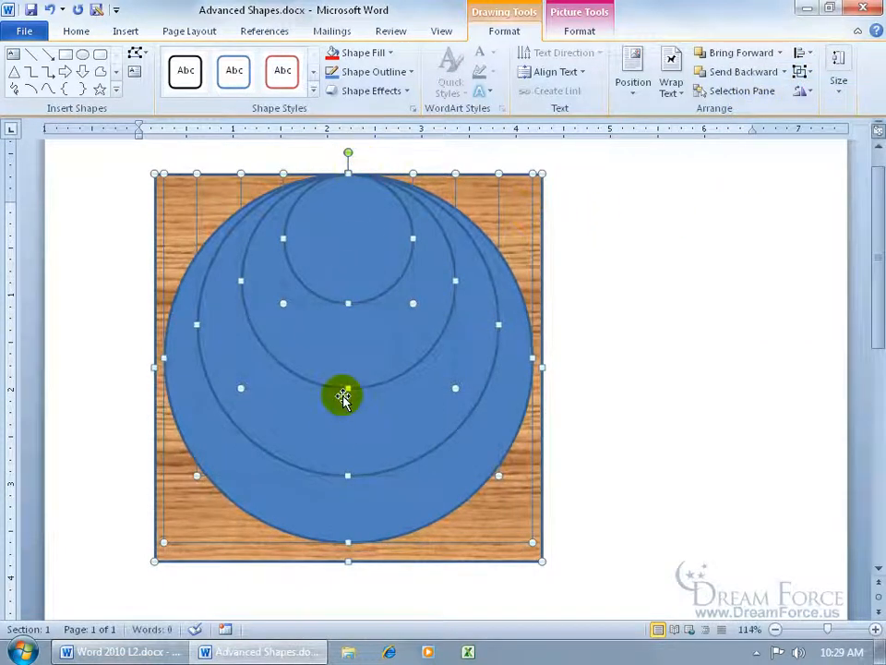
pyautogui.click(805, 54)
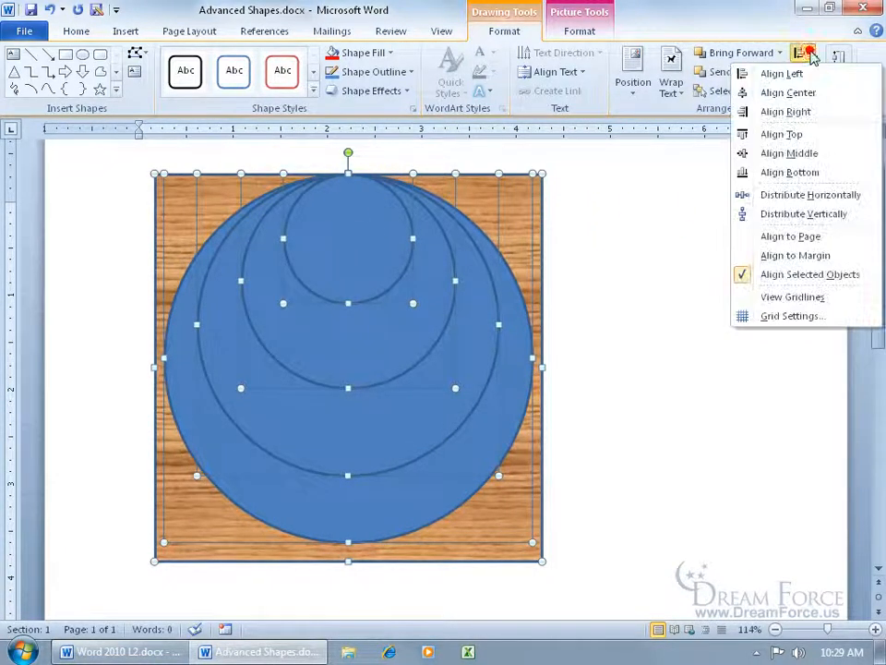
pyautogui.click(793, 156)
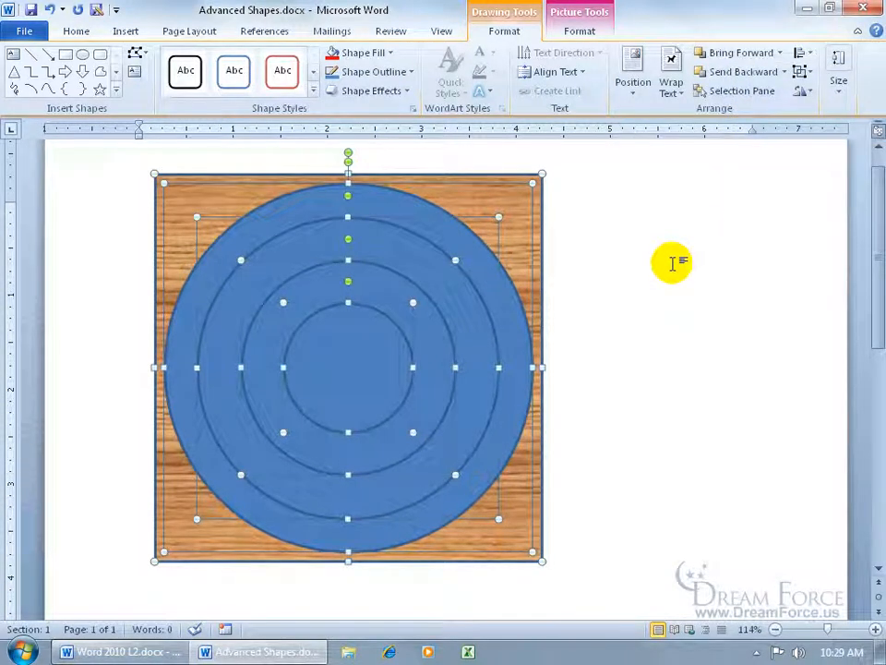
pyautogui.click(609, 301)
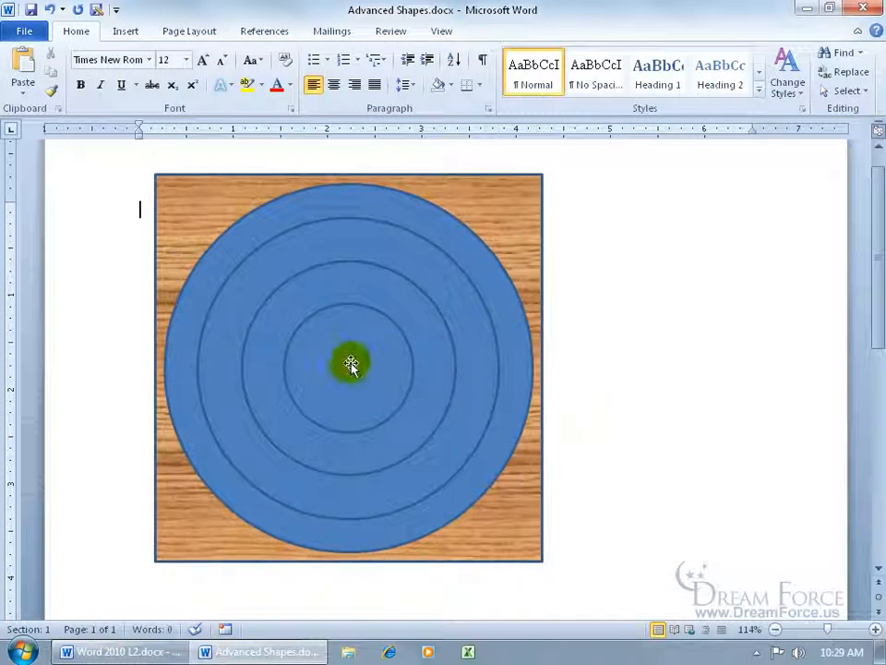
# Draw a five-point star about 0.9 inch wide inside the innermost circle
pyautogui.click(124, 31)
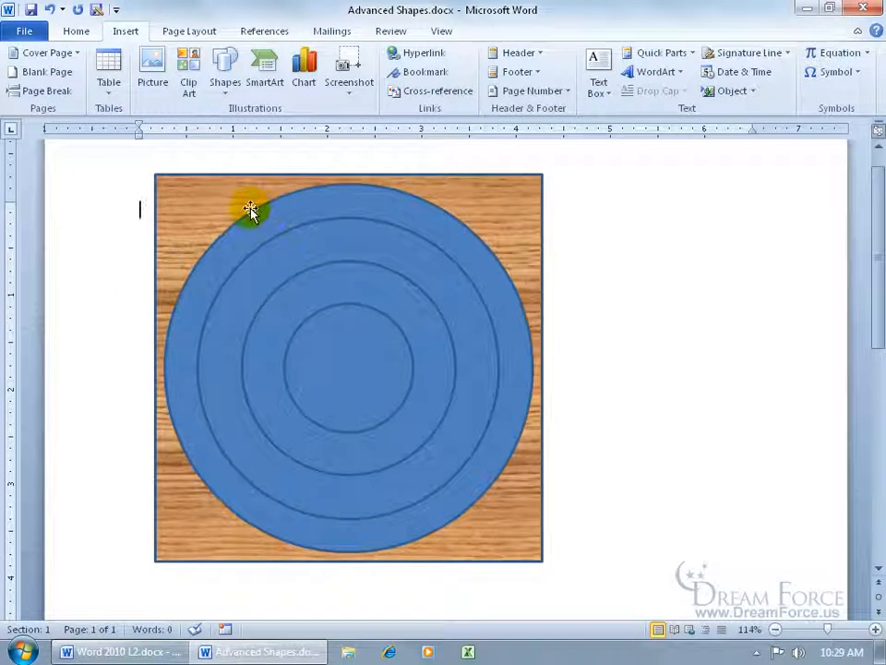
pyautogui.click(198, 189)
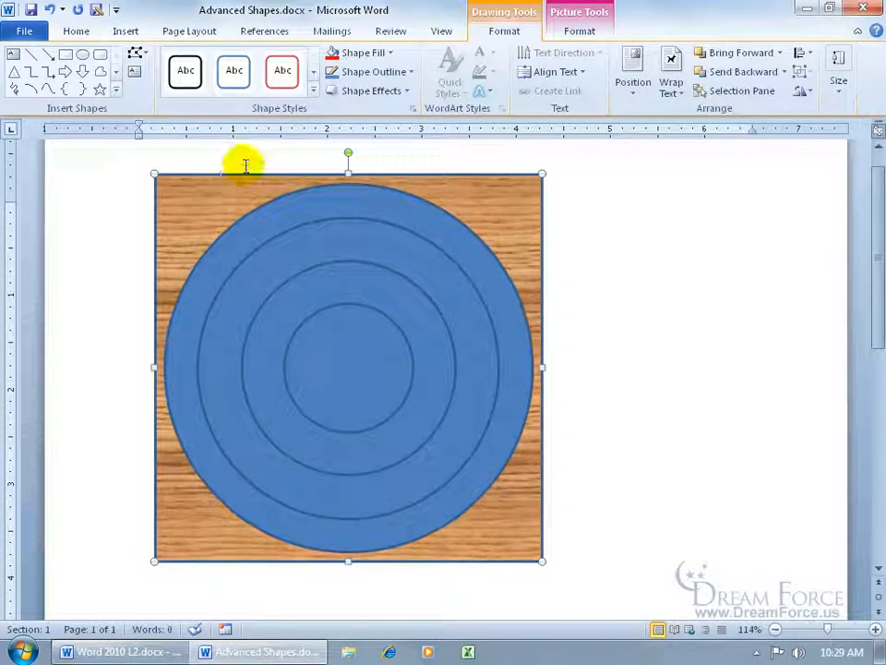
pyautogui.click(100, 90)
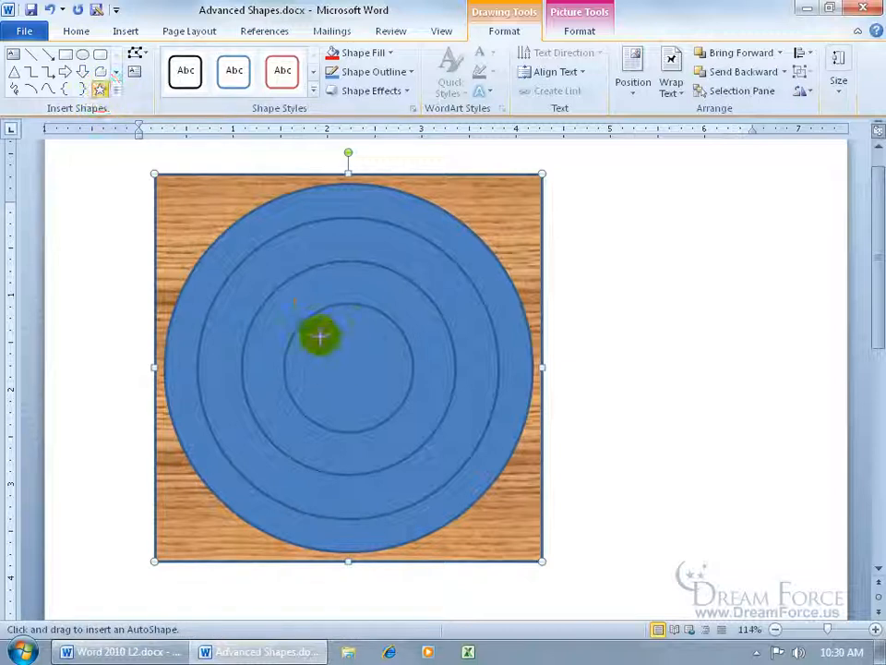
pyautogui.moveTo(314, 322); pyautogui.dragTo(394, 407)
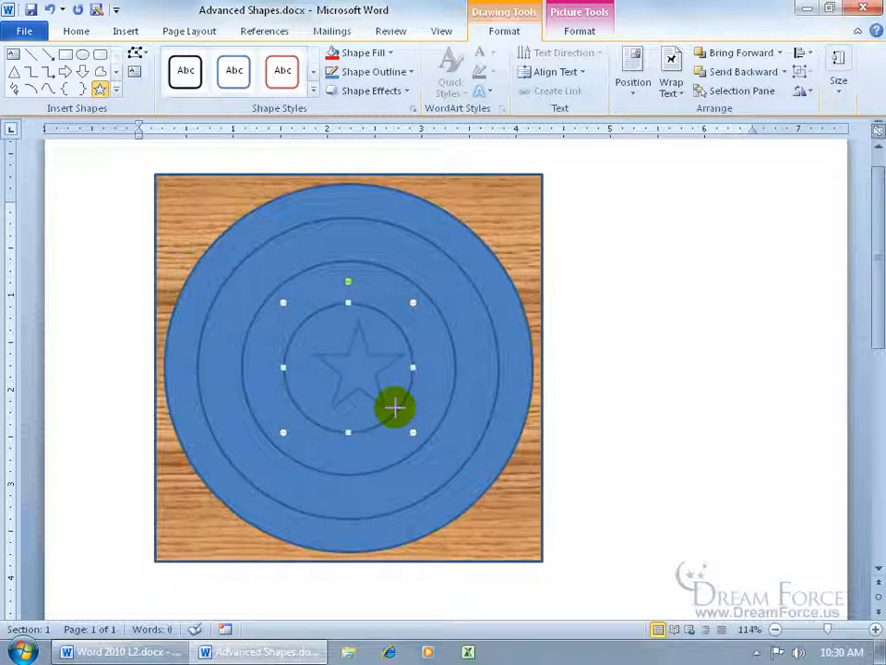
pyautogui.moveTo(394, 407); pyautogui.dragTo(396, 409)
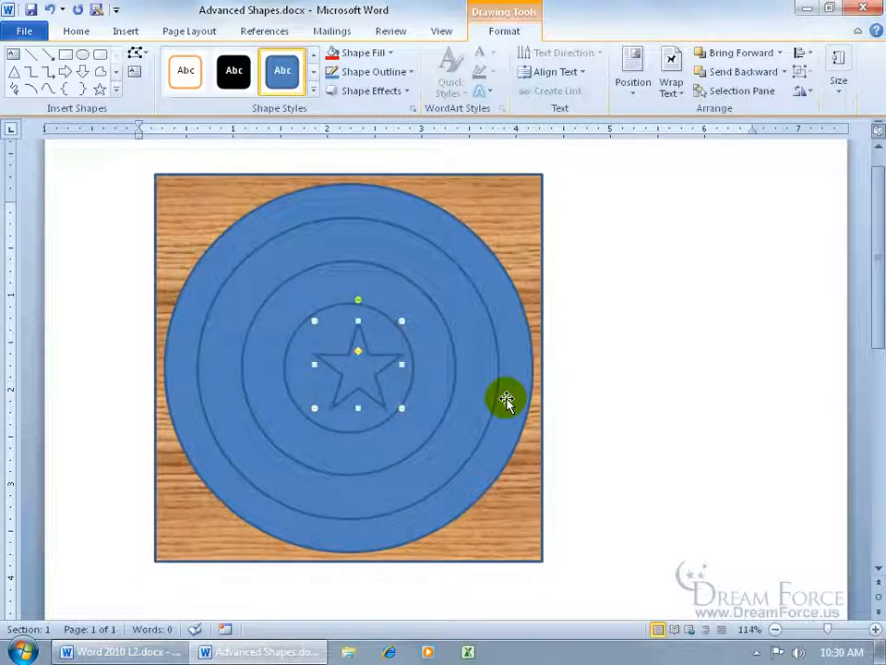
# Move the star toward the middle of the innermost circle, fine-tuning it with small nudges to the right and up
pyautogui.moveTo(367, 370); pyautogui.dragTo(346, 373)
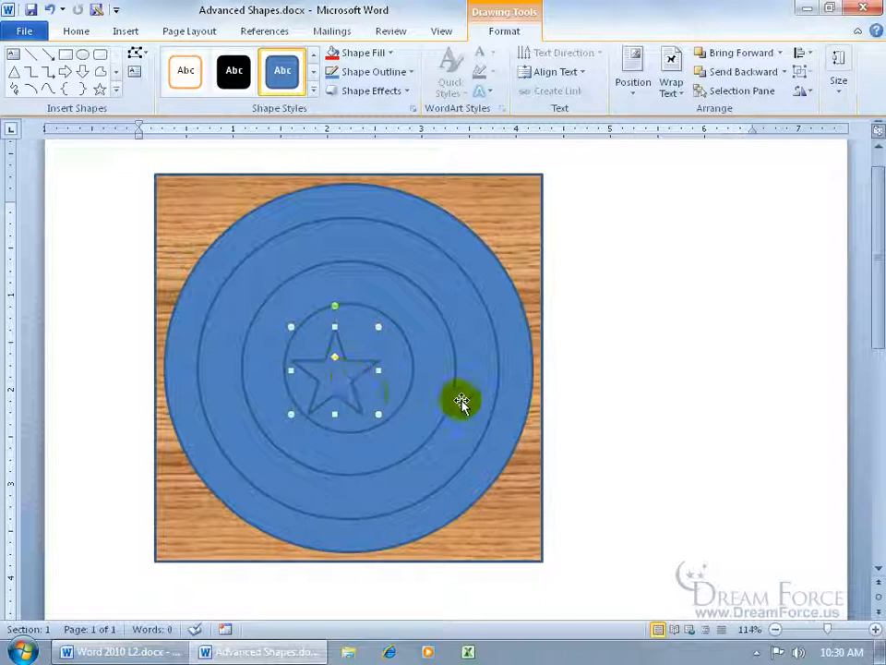
pyautogui.hotkey('ctrl', 'Right')
pyautogui.hotkey('ctrl', 'Right')
pyautogui.hotkey('ctrl', 'Right')
pyautogui.hotkey('ctrl', 'Right')
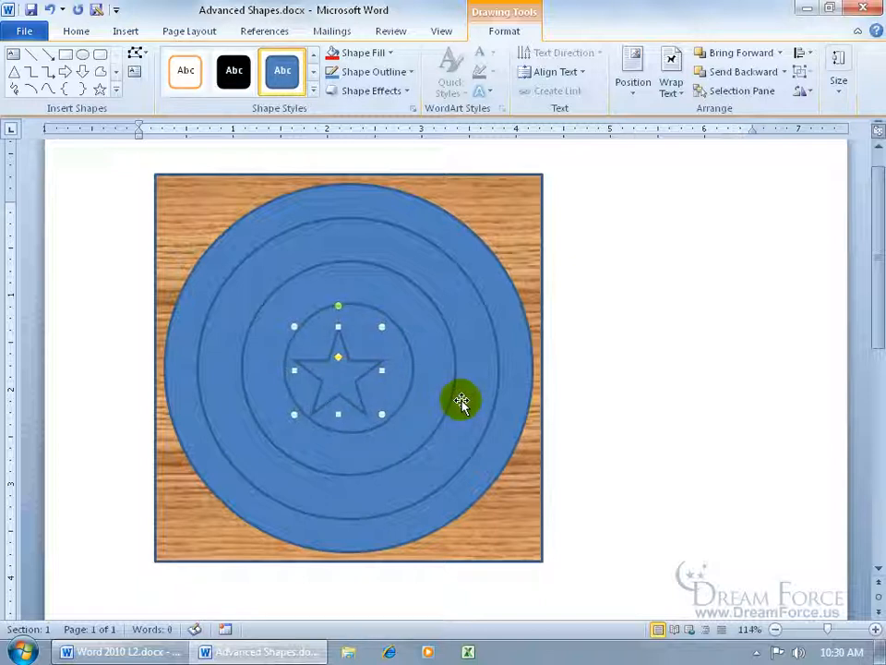
pyautogui.hotkey('ctrl', 'Up')
pyautogui.hotkey('ctrl', 'Up')
pyautogui.hotkey('ctrl', 'Right')
pyautogui.hotkey('ctrl', 'Right')
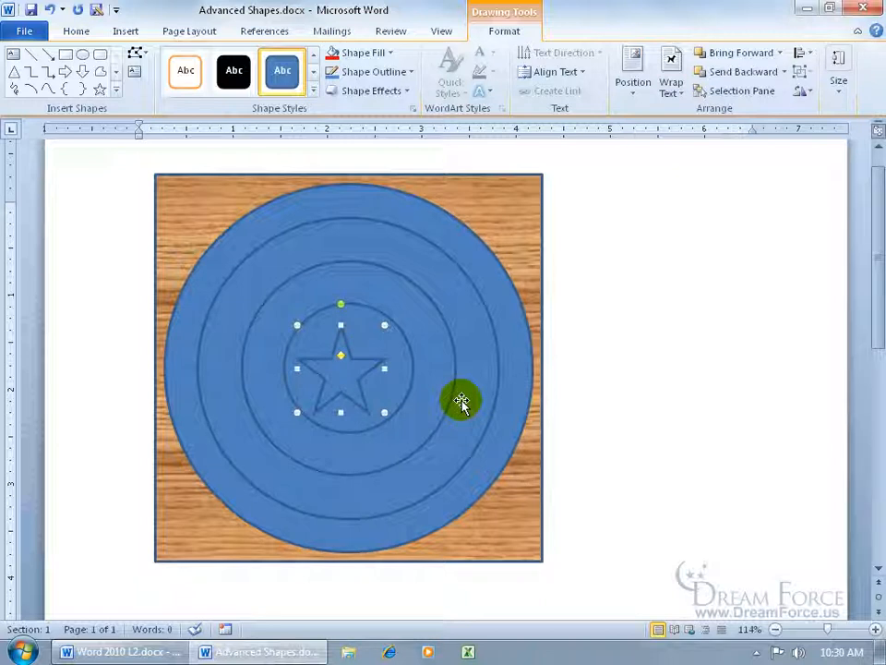
# Select the innermost circle together with the star and align both to a common middle and center
pyautogui.keyDown('shift'); pyautogui.click(399, 364); pyautogui.keyUp('shift')
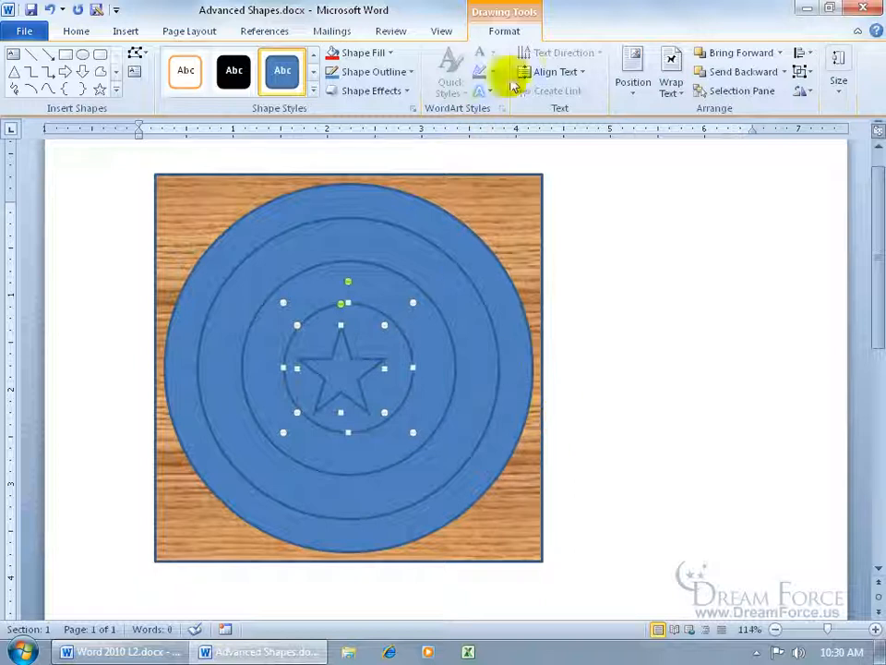
pyautogui.click(803, 55)
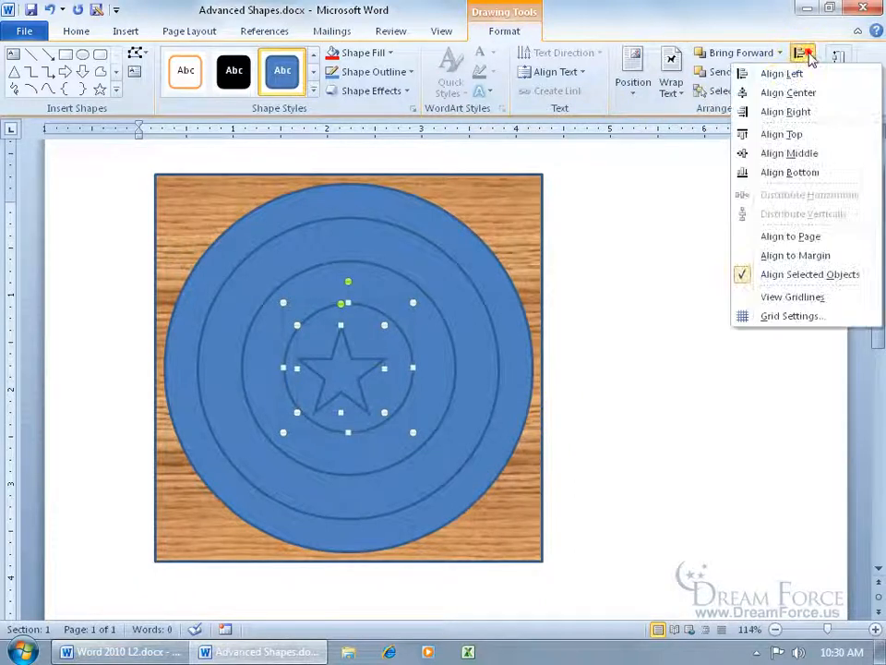
pyautogui.click(816, 153)
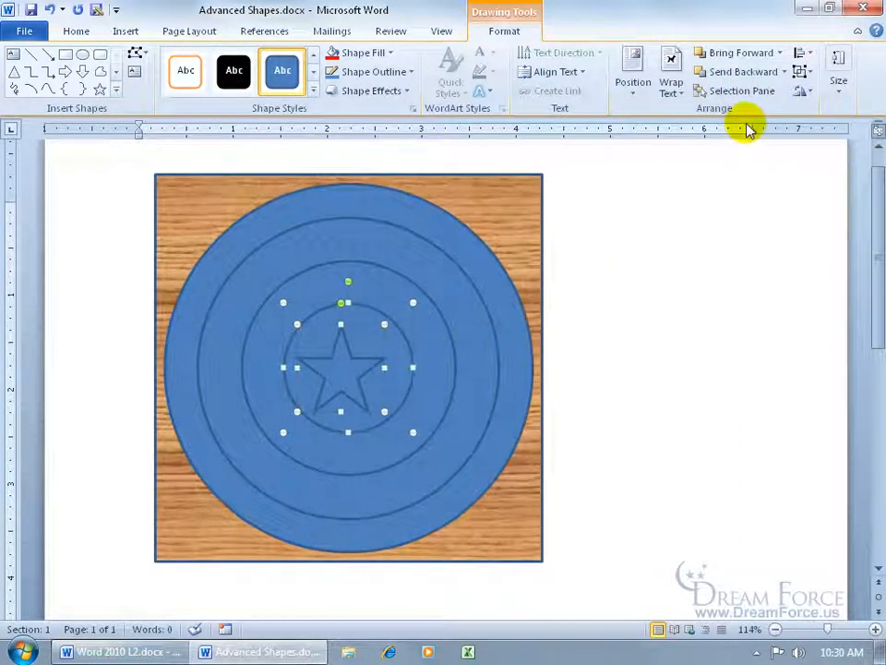
pyautogui.click(805, 55)
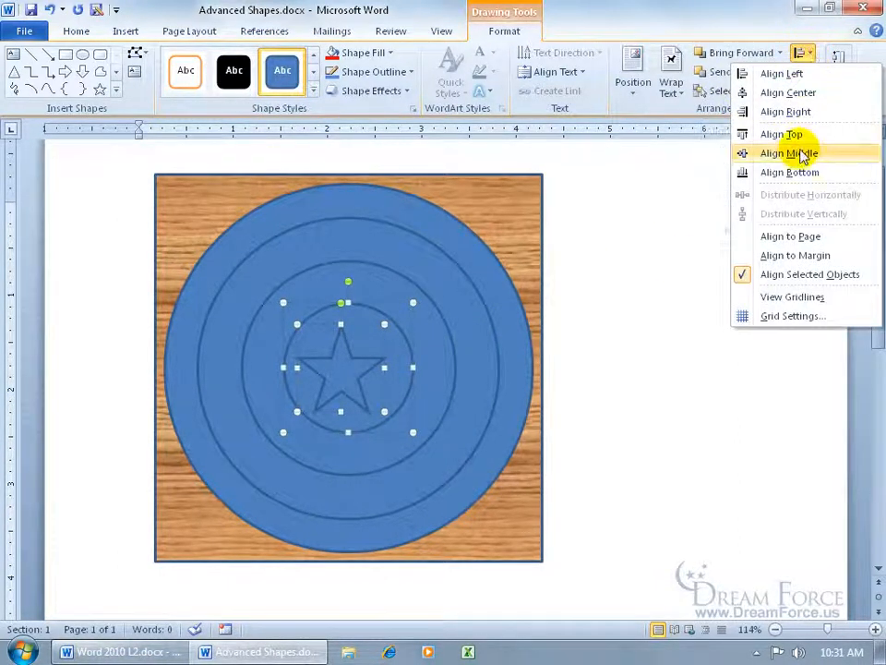
pyautogui.click(800, 94)
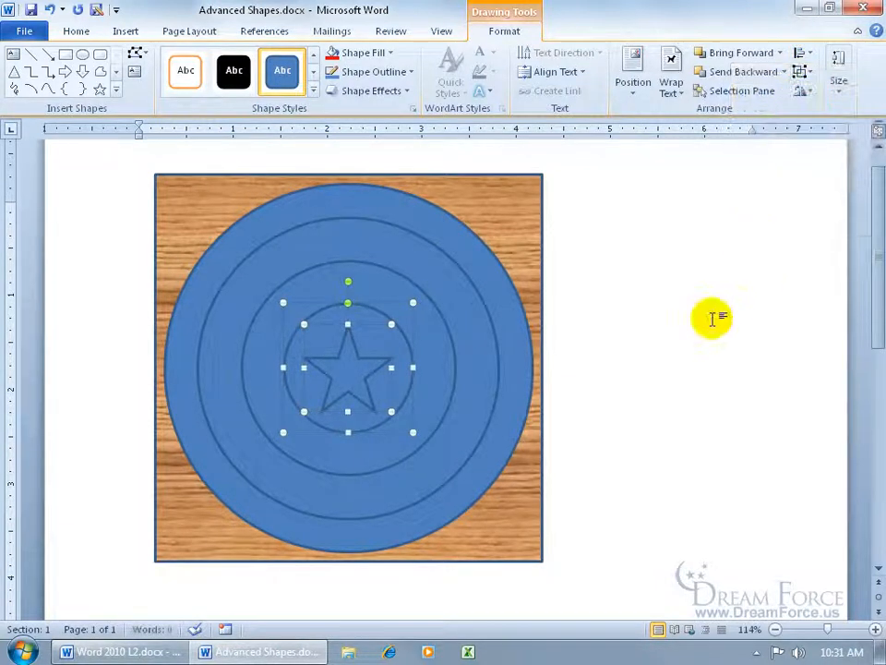
pyautogui.click(570, 427)
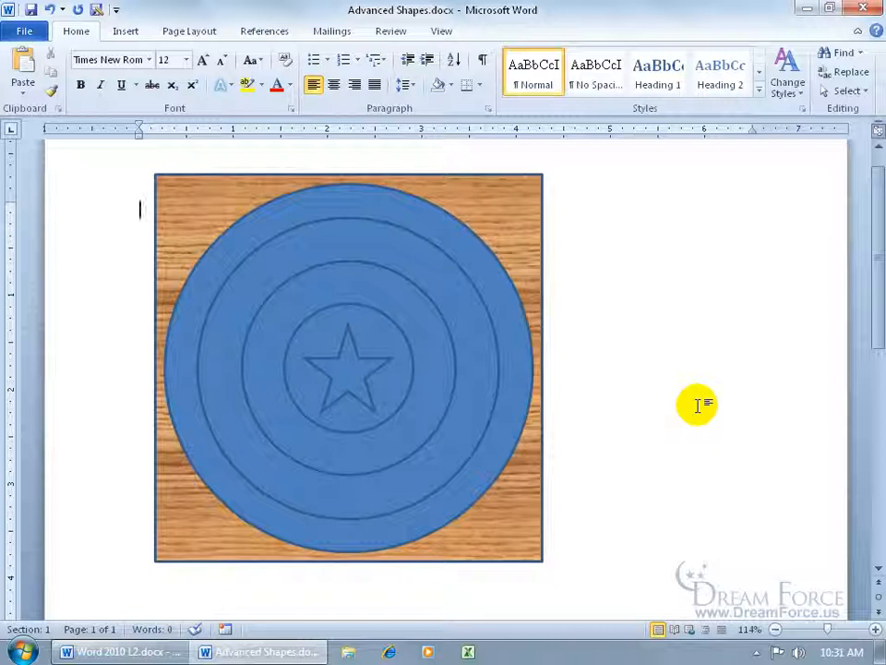
# Fill the star with the standard yellow color
pyautogui.click(324, 350)
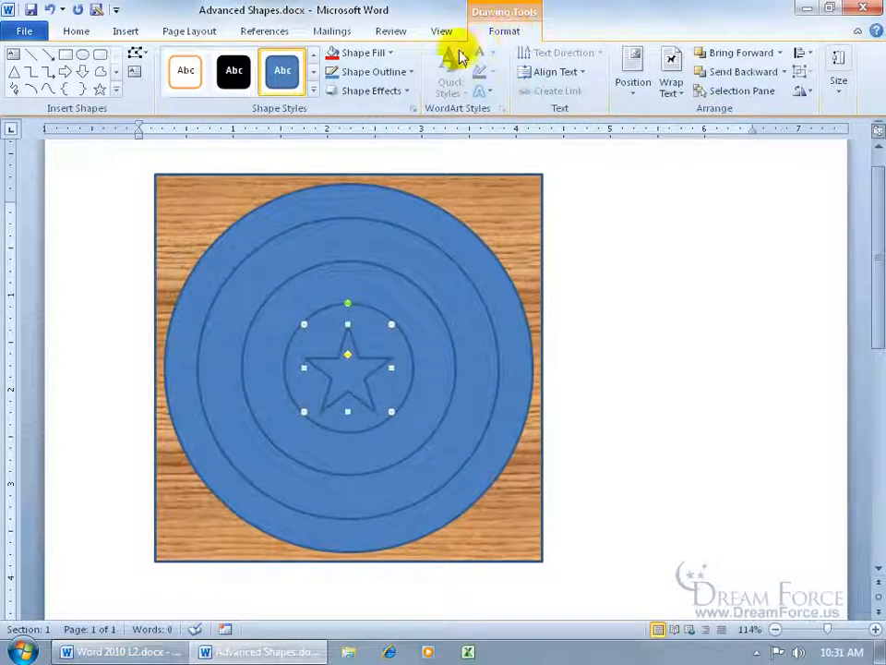
pyautogui.click(392, 54)
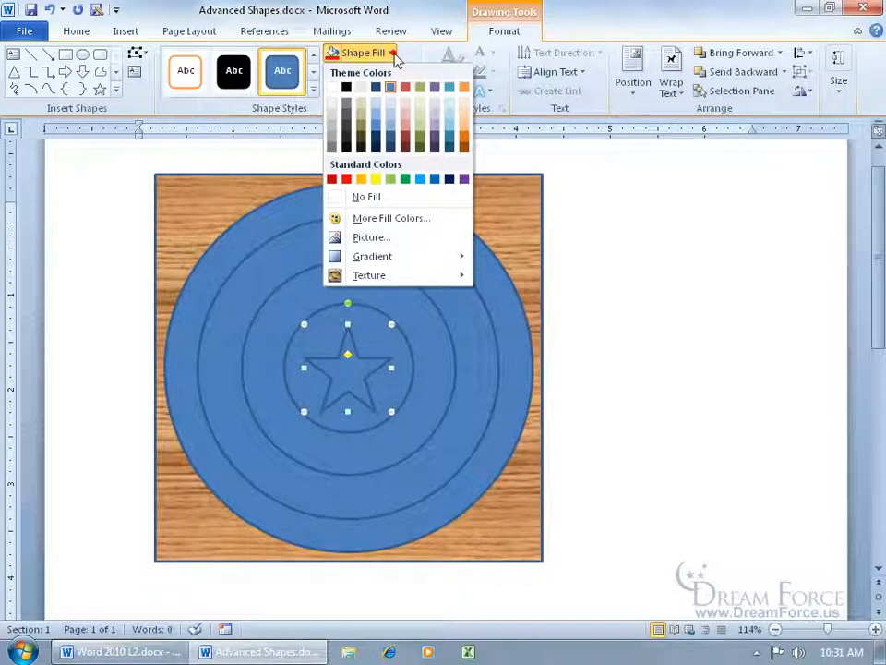
pyautogui.click(376, 180)
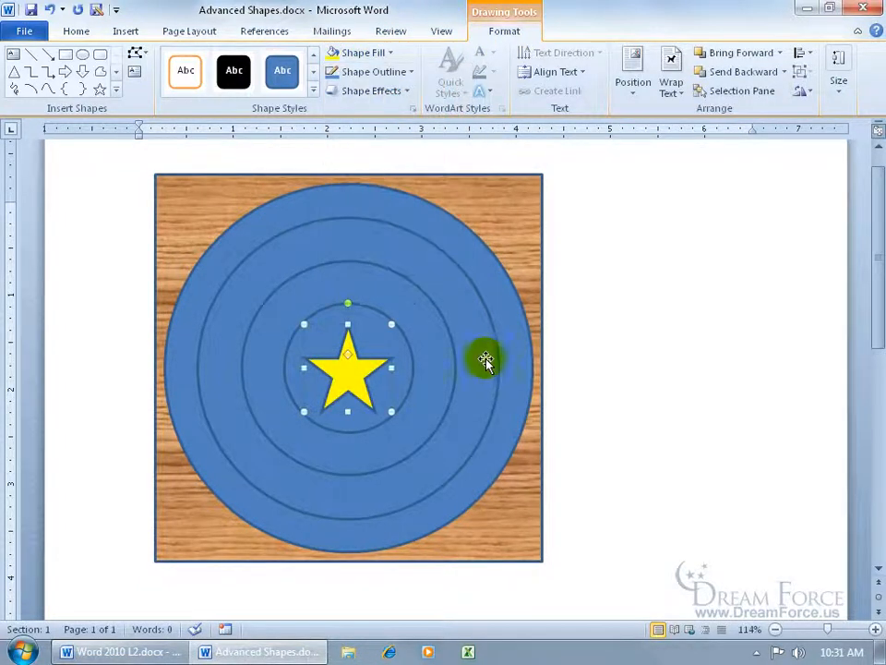
# Fill the innermost and the second-largest circles with the Early Sunset preset gradient
pyautogui.click(406, 345)
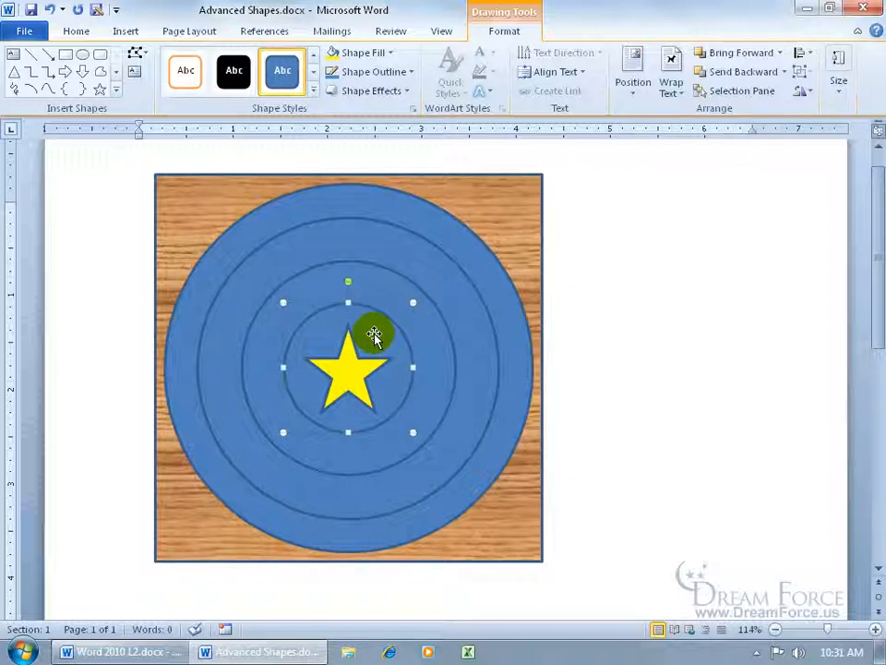
pyautogui.keyDown('shift'); pyautogui.click(403, 256); pyautogui.keyUp('shift')
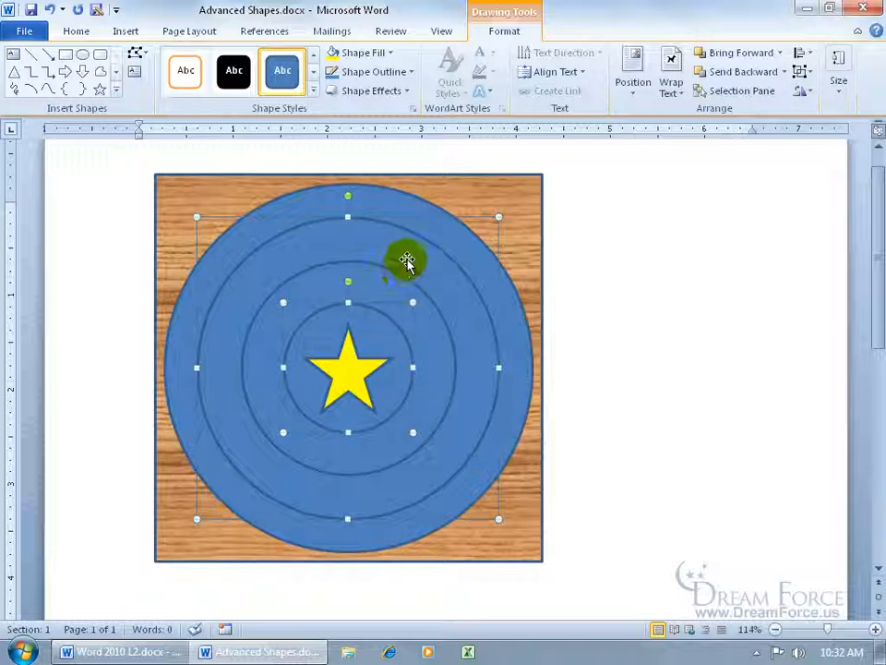
pyautogui.click(389, 54)
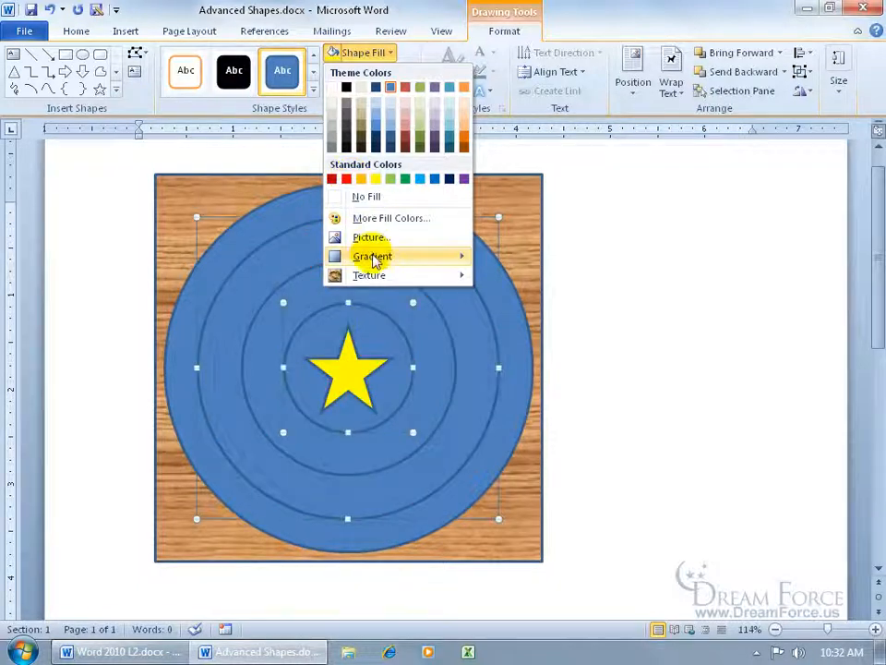
pyautogui.moveTo(373, 260)
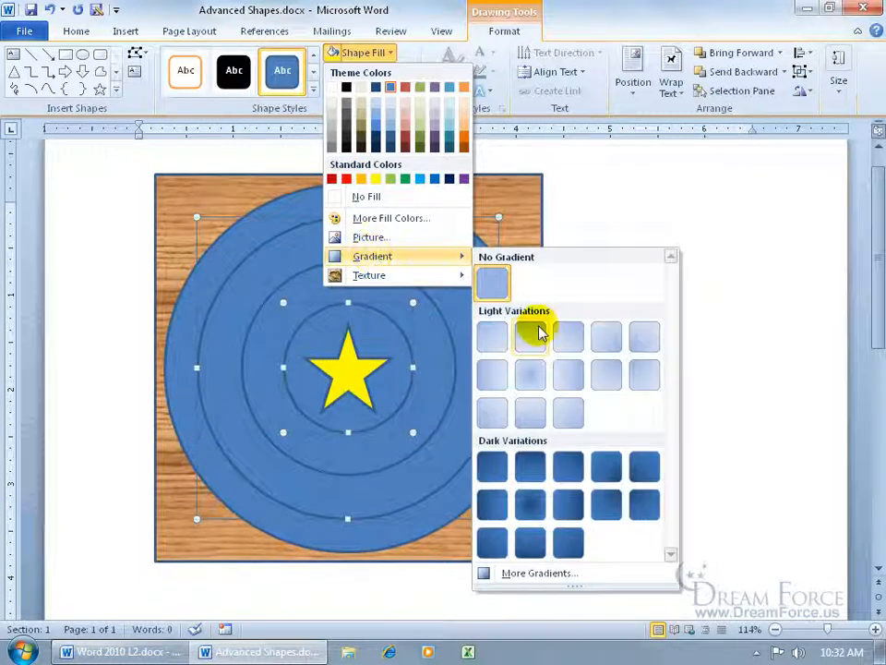
pyautogui.click(542, 574)
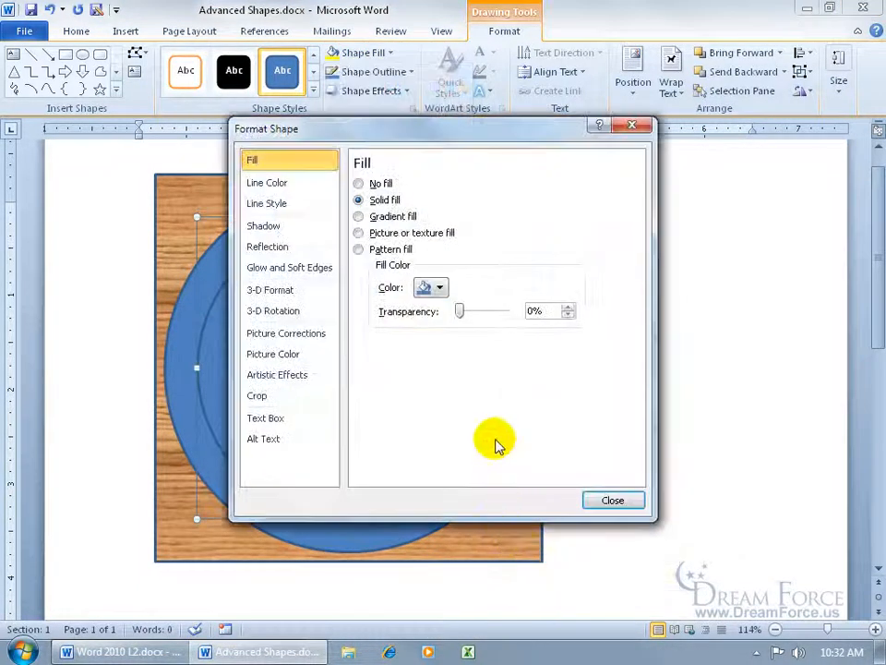
pyautogui.click(358, 216)
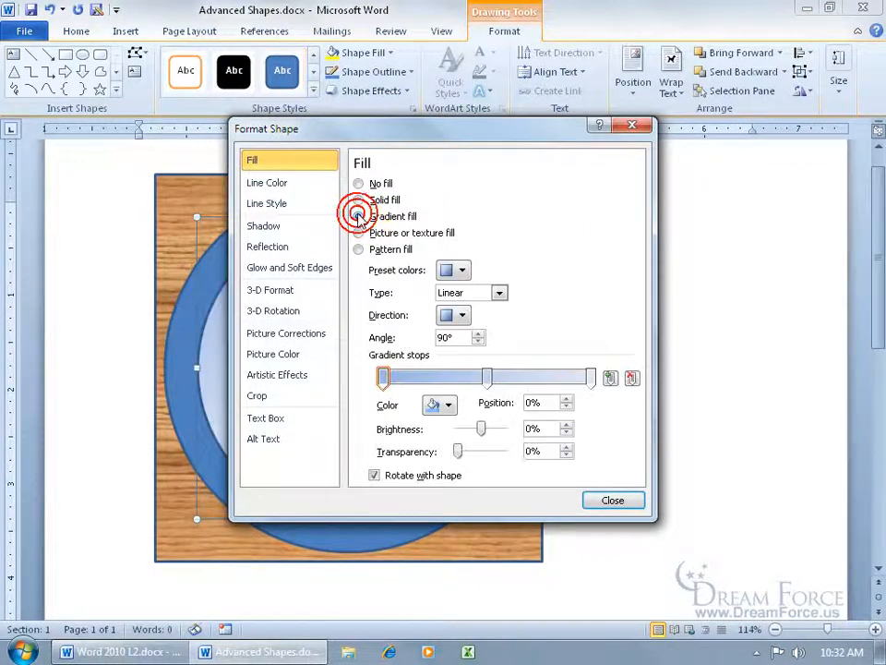
pyautogui.click(463, 270)
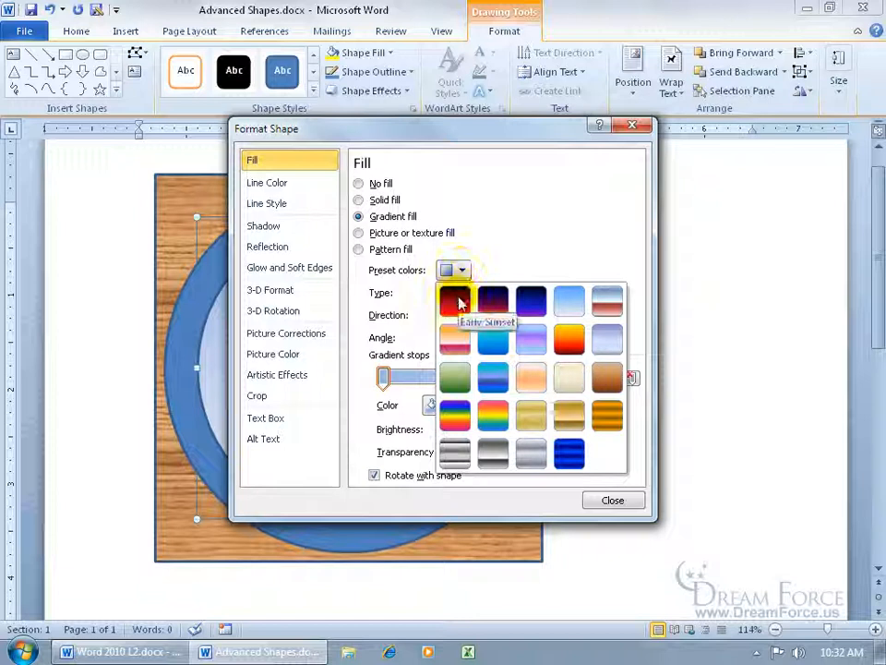
pyautogui.click(455, 301)
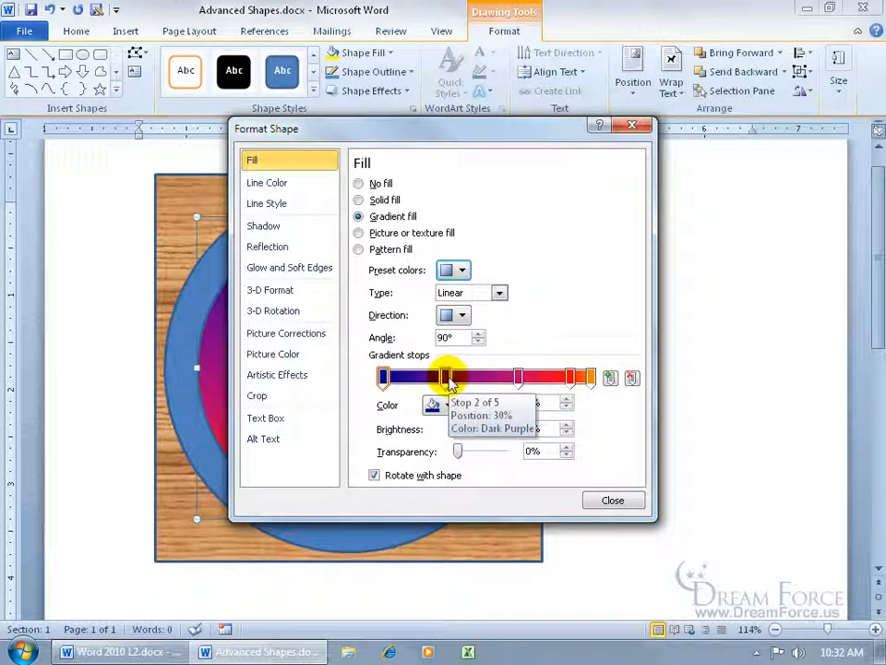
pyautogui.moveTo(446, 379)
pyautogui.mouseDown()
pyautogui.moveTo(458, 378)
pyautogui.moveTo(446, 378)
pyautogui.mouseUp()
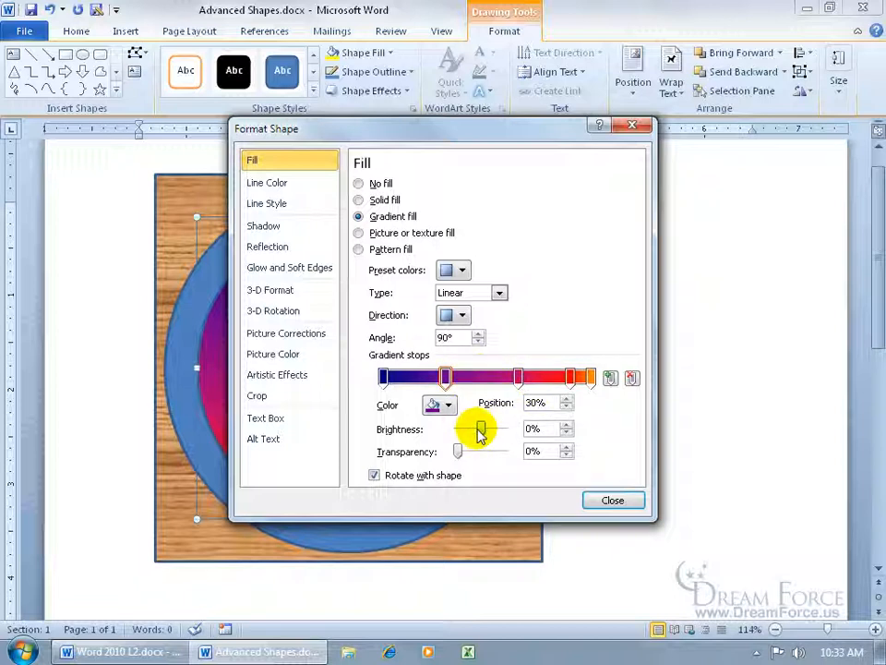
pyautogui.click(605, 501)
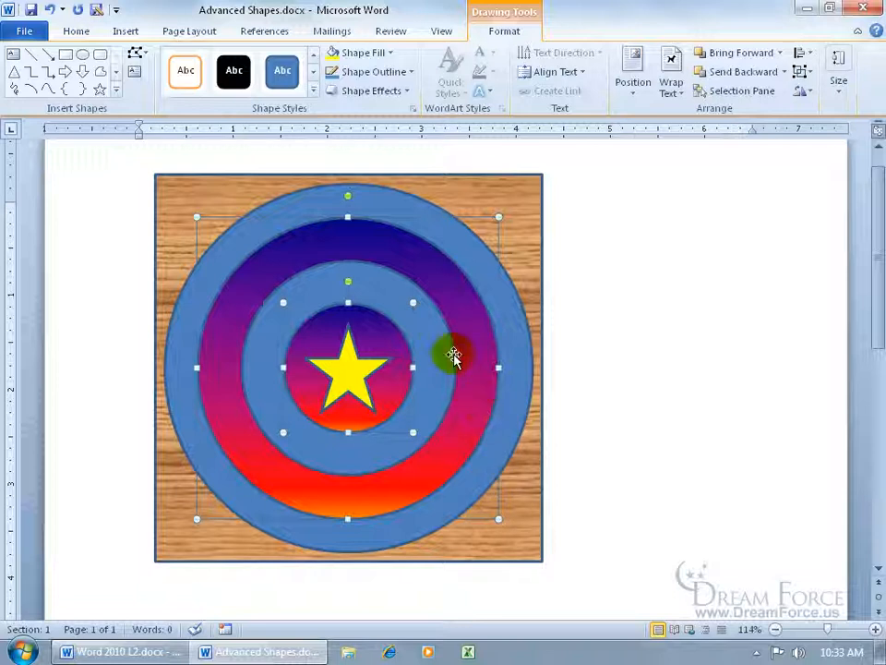
# Give the outermost and the second-smallest circles the same sunset gradient fill with the direction Linear Diagonal - Bottom Right to Top Left
pyautogui.click(437, 328)
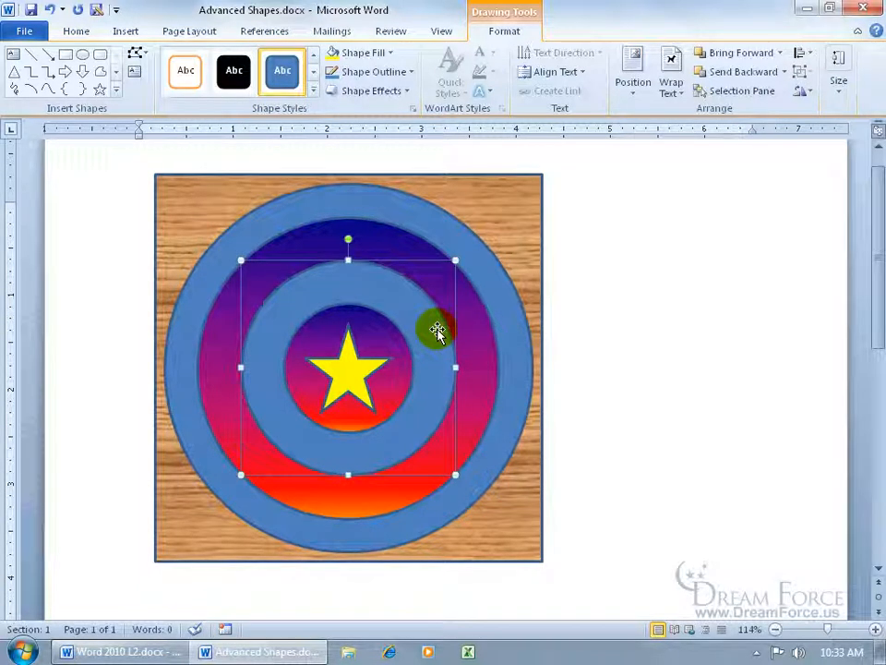
pyautogui.keyDown('shift'); pyautogui.click(422, 211); pyautogui.keyUp('shift')
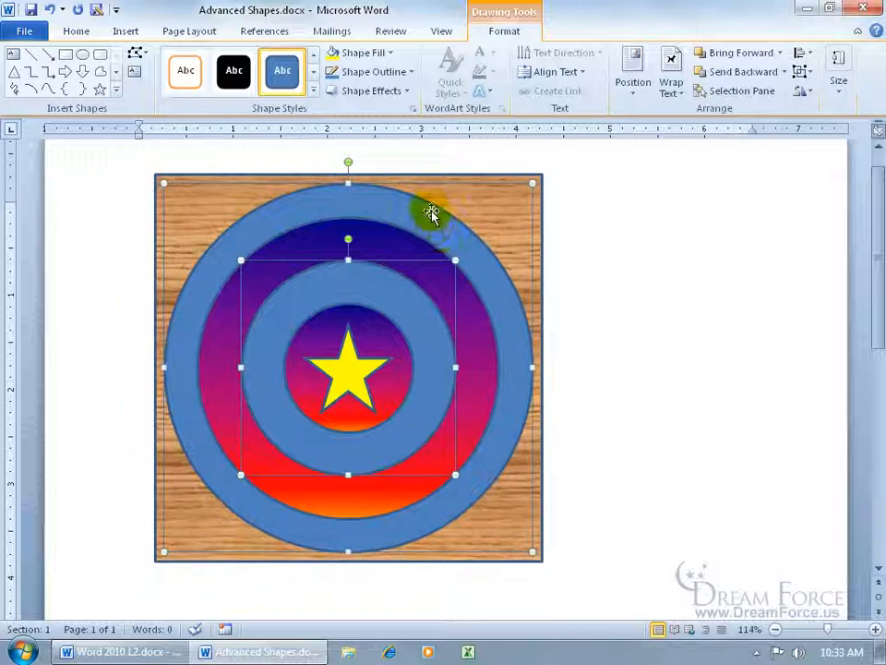
pyautogui.rightClick(420, 217)
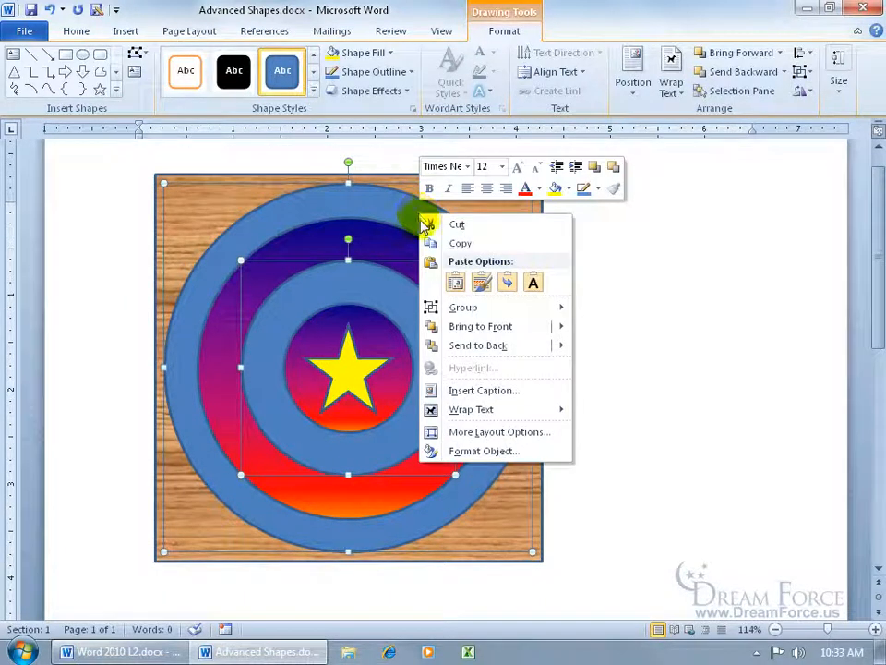
pyautogui.click(474, 450)
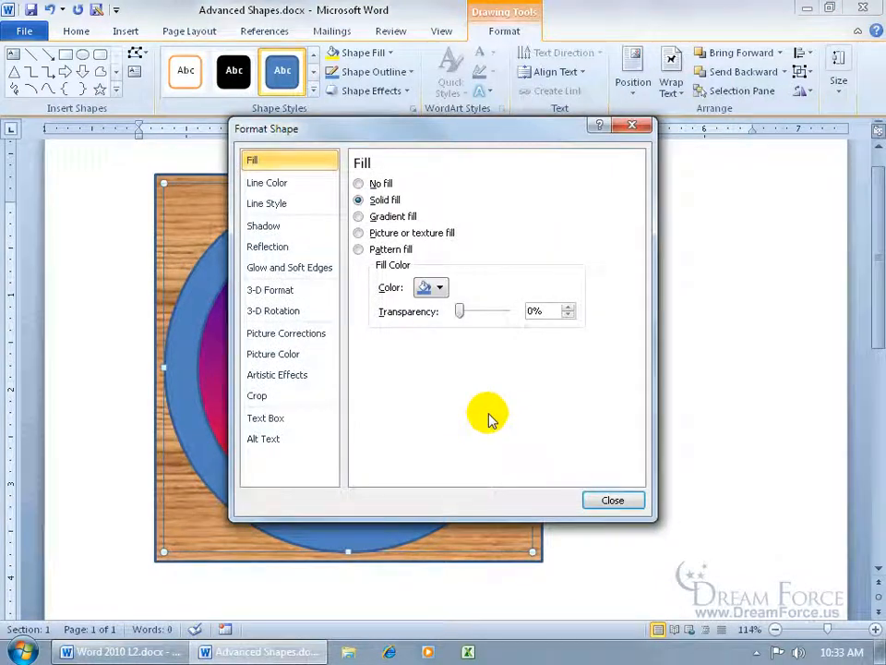
pyautogui.click(359, 216)
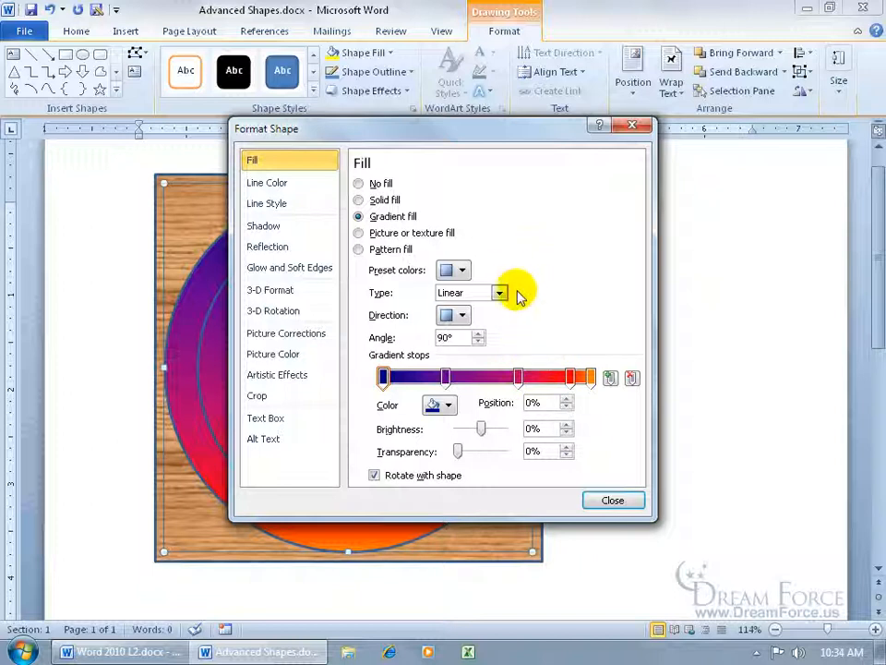
pyautogui.click(461, 316)
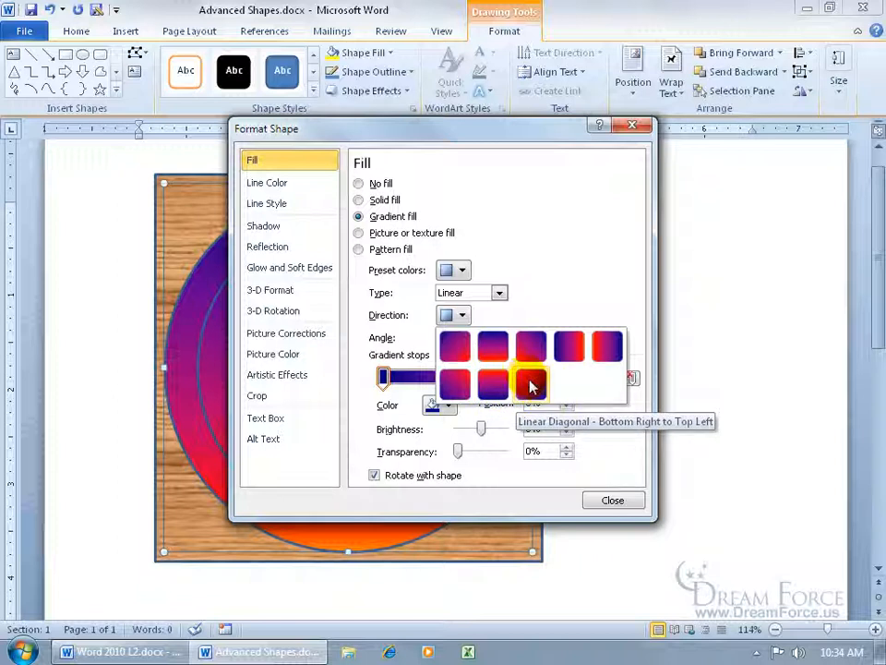
pyautogui.click(532, 385)
pyautogui.click(613, 500)
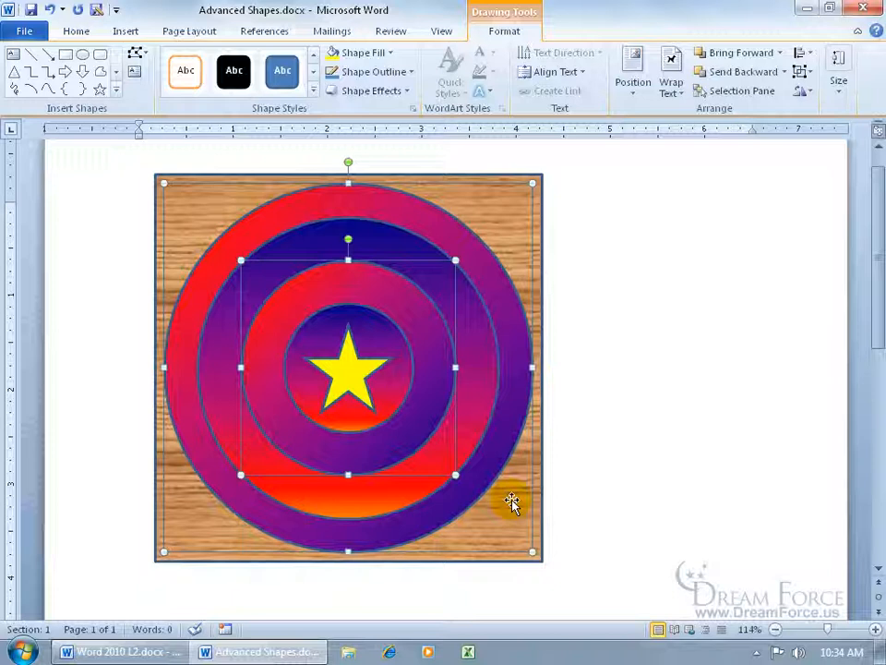
pyautogui.click(590, 402)
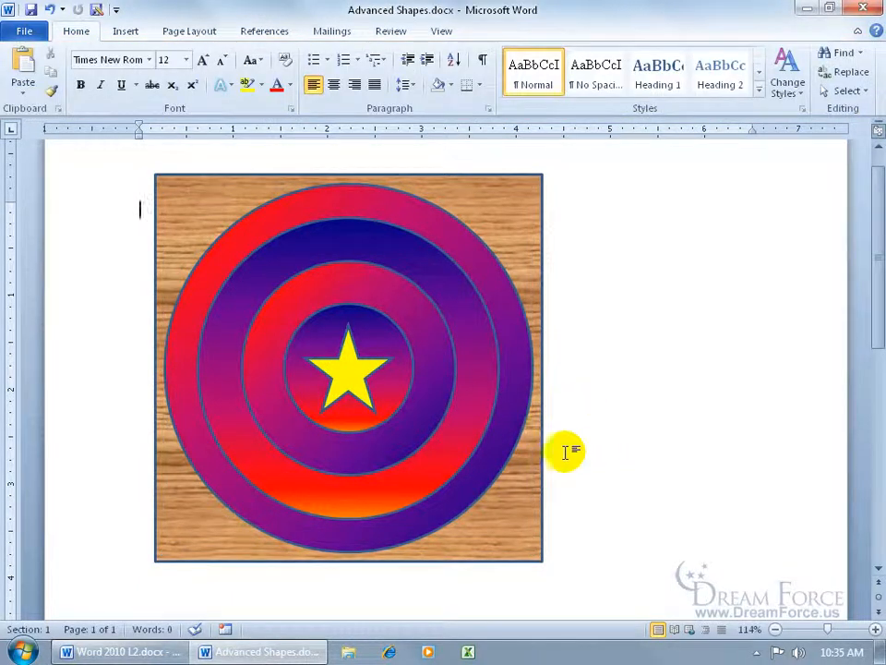
# Fill the outermost and the second-smallest circles with a solid pale blue theme color
pyautogui.click(433, 409)
pyautogui.keyDown('shift'); pyautogui.click(504, 440); pyautogui.keyUp('shift')
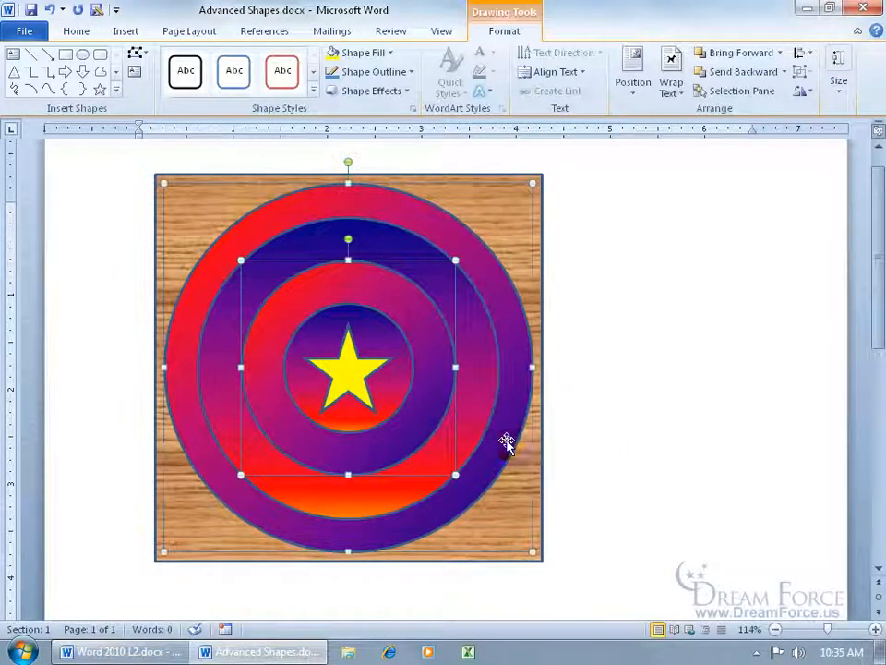
pyautogui.click(389, 52)
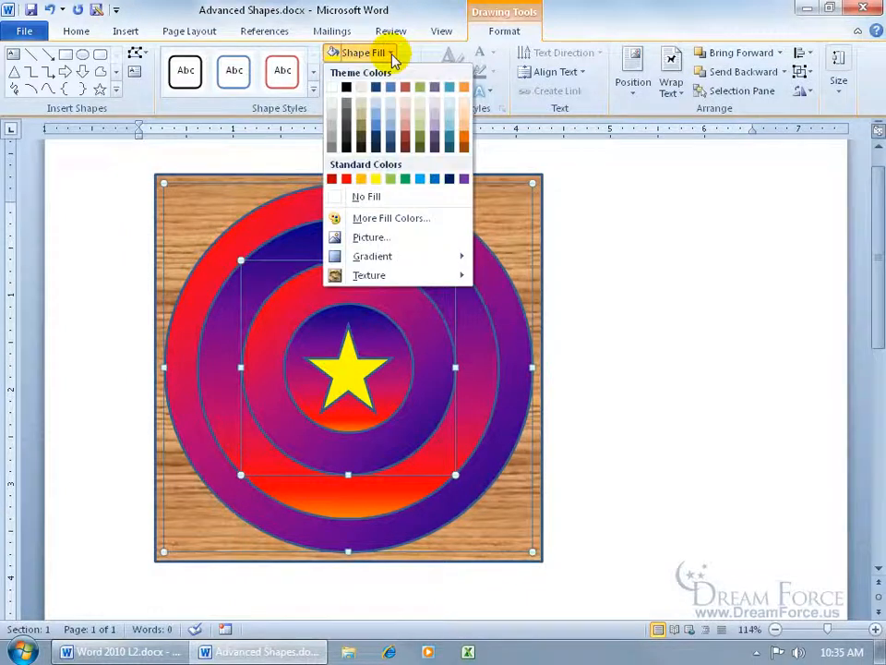
pyautogui.click(313, 273)
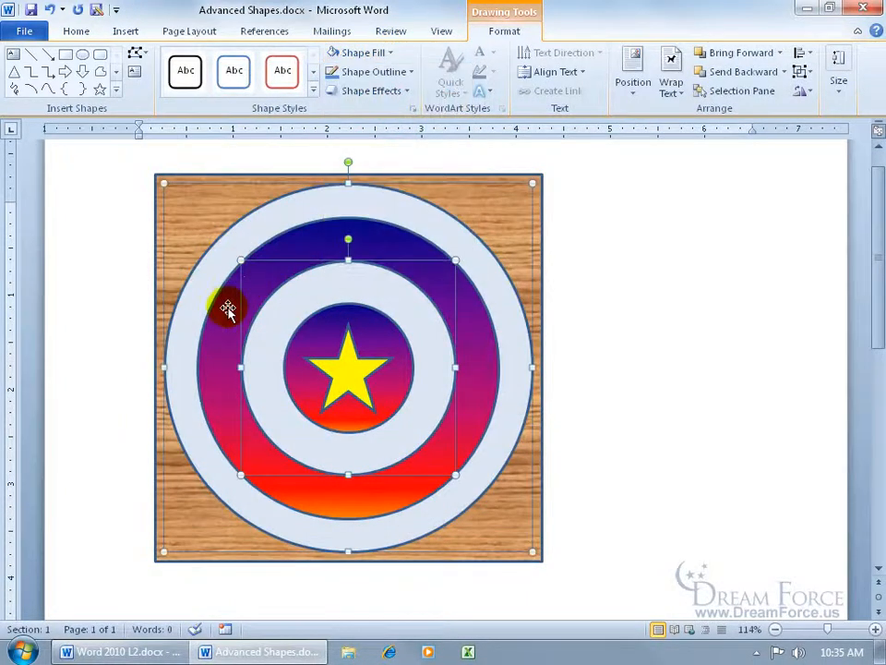
# Fill the innermost and the second-largest circles with a solid light pink theme color
pyautogui.keyDown('shift'); pyautogui.click(300, 342); pyautogui.keyUp('shift')
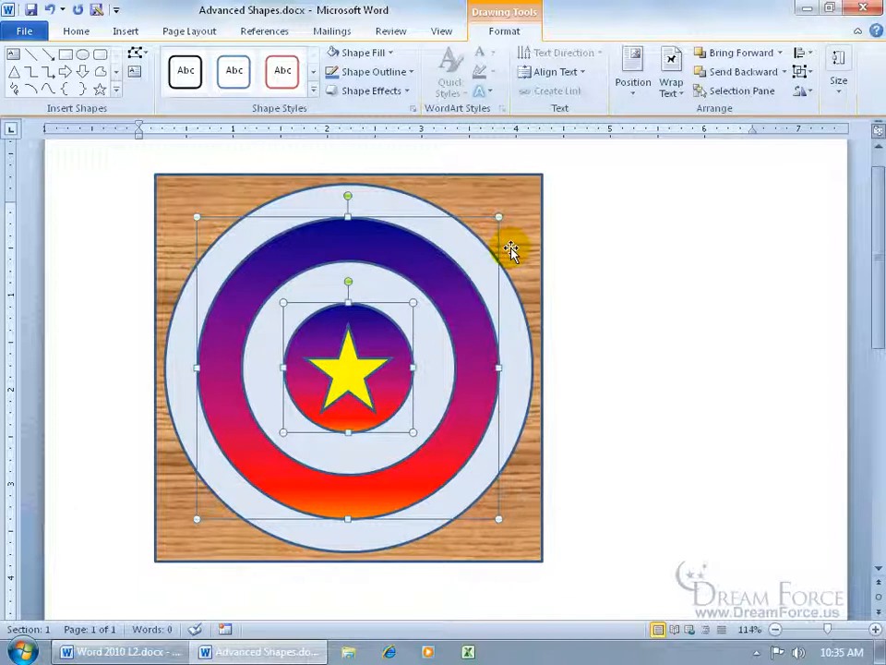
pyautogui.click(388, 53)
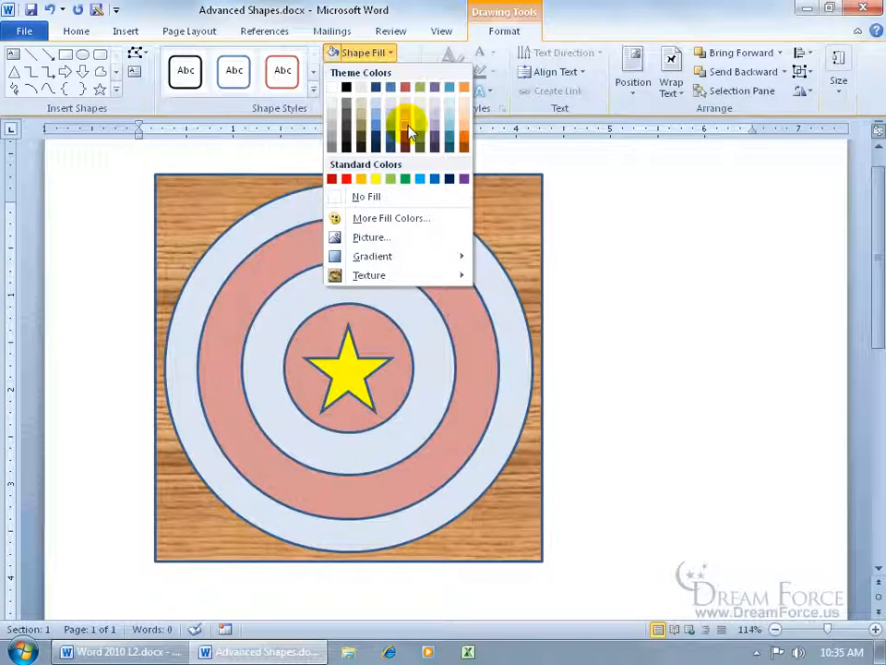
pyautogui.click(408, 120)
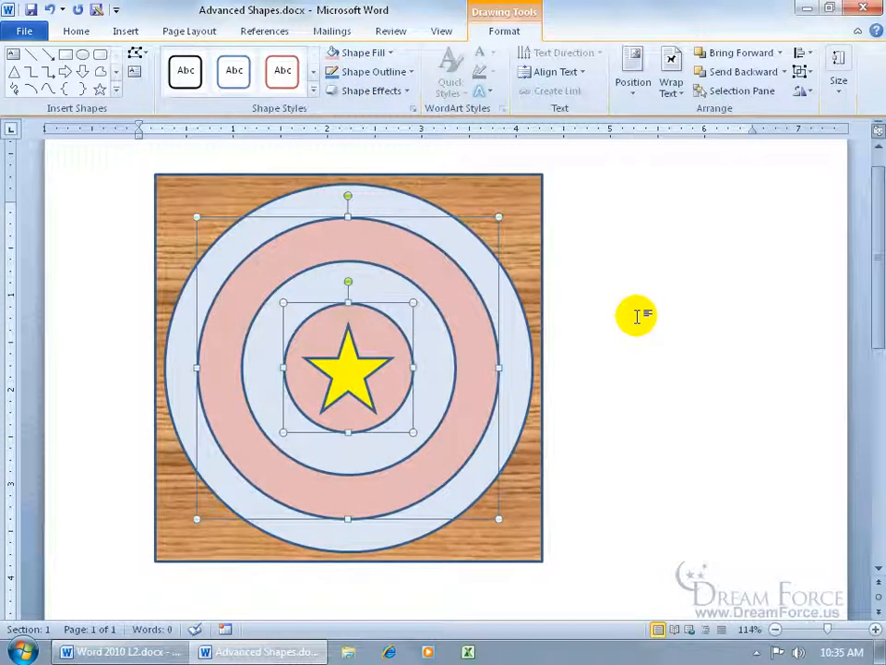
# Fill the center star with a solid light olive green theme color and deselect it
pyautogui.click(346, 372)
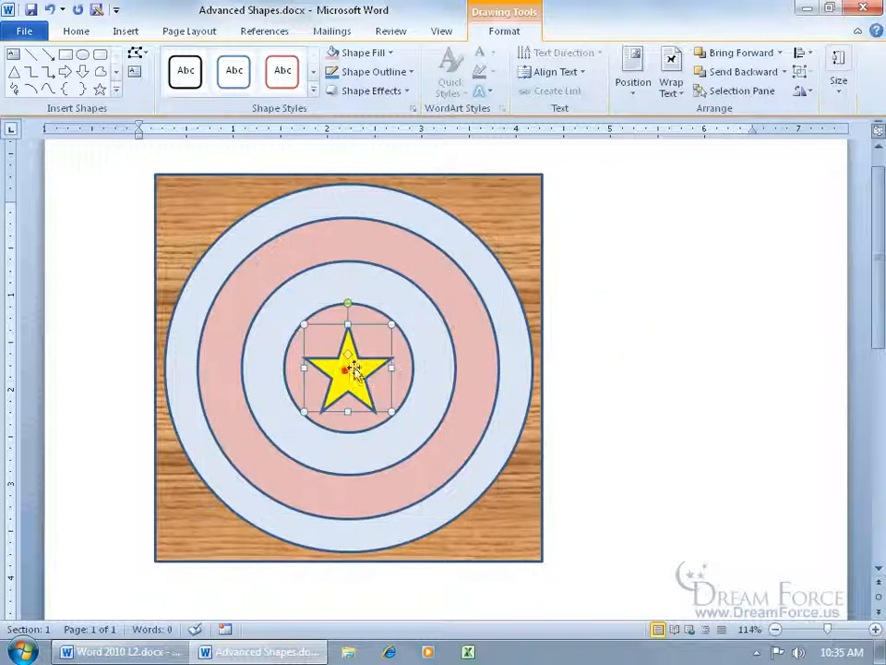
pyautogui.click(390, 53)
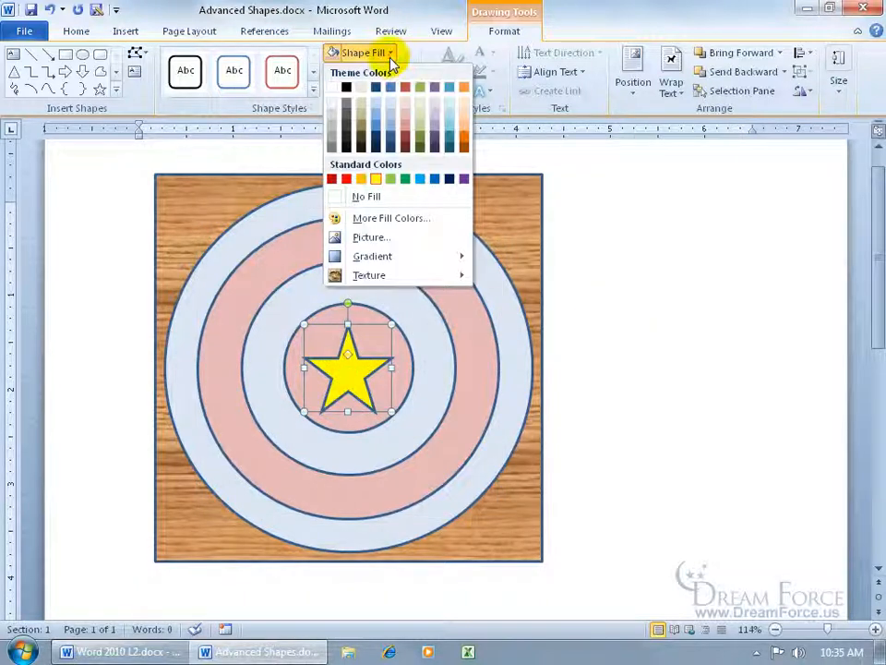
pyautogui.click(419, 121)
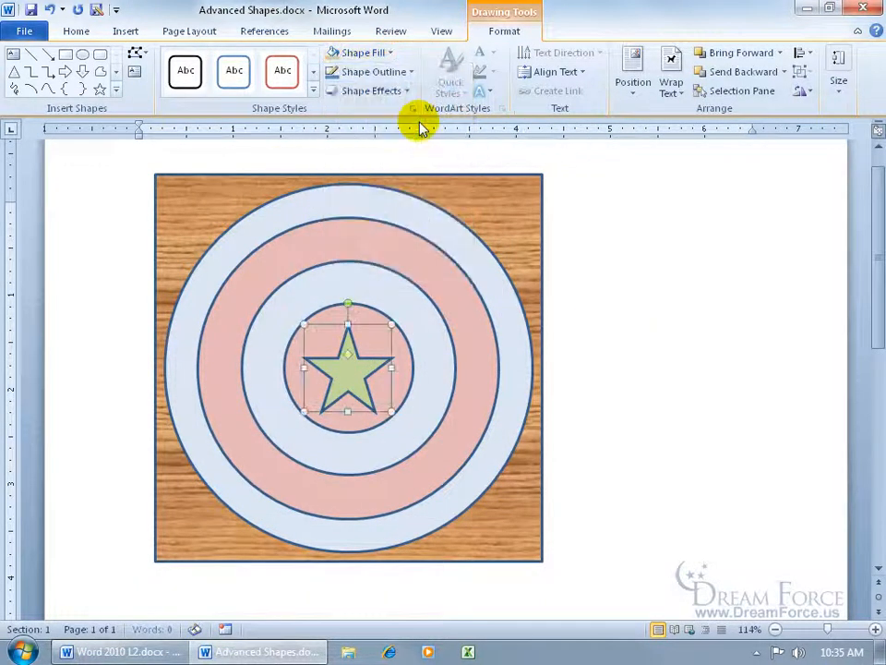
pyautogui.click(586, 300)
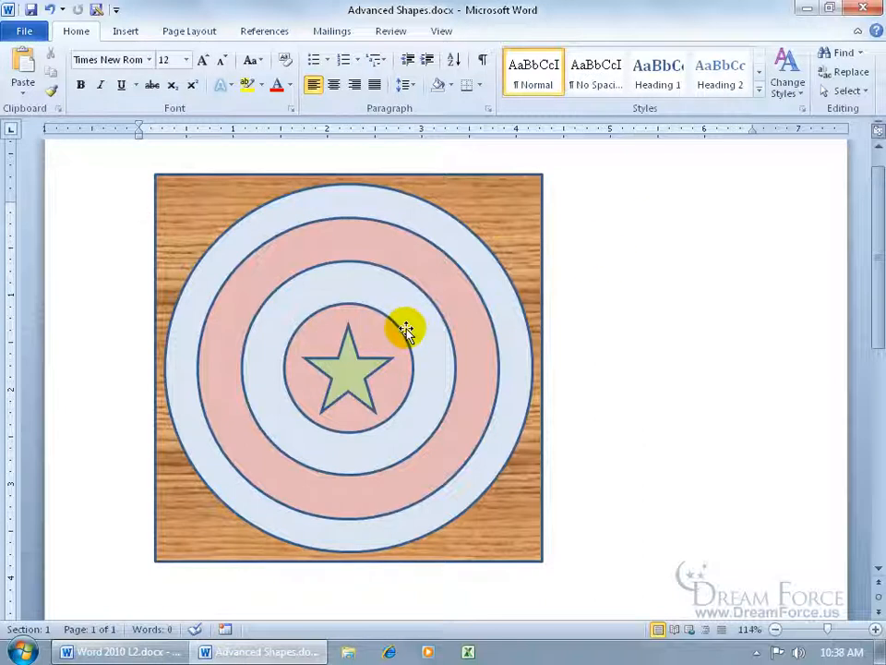
# Draw an arrow from just beside the star's upper point outward past the square's right edge
pyautogui.click(205, 191)
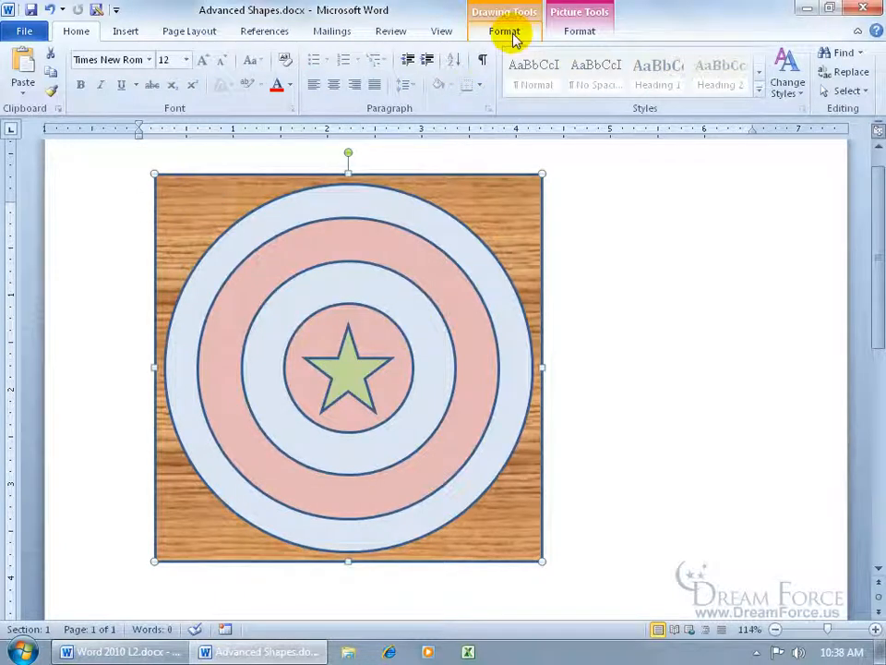
pyautogui.click(128, 34)
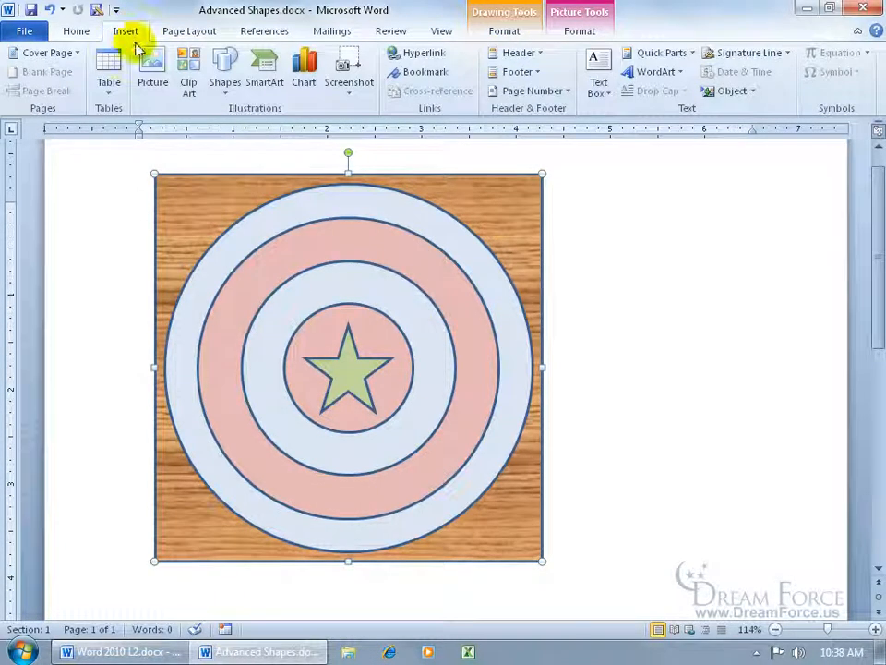
pyautogui.click(224, 78)
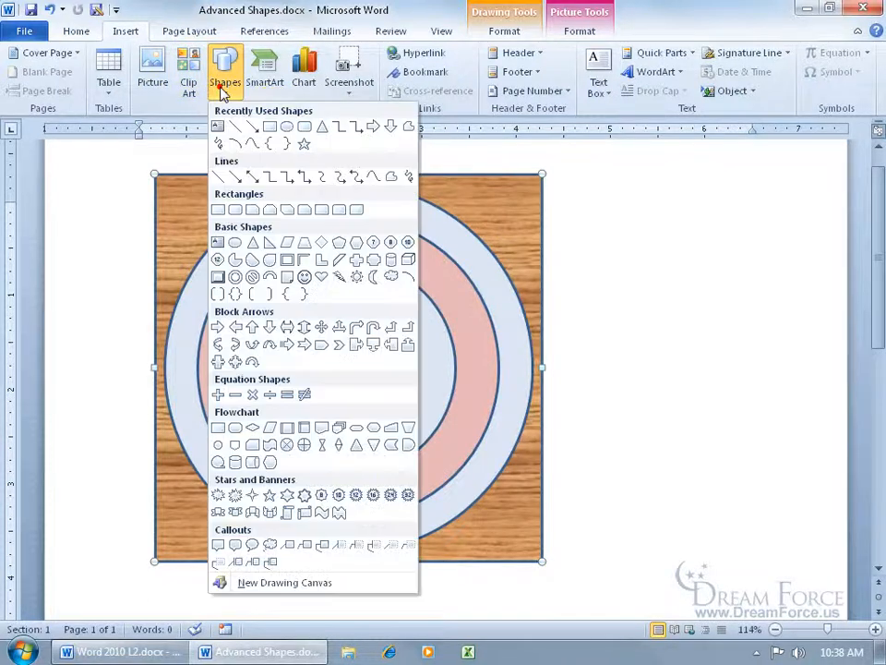
pyautogui.click(251, 129)
pyautogui.moveTo(372, 328); pyautogui.dragTo(694, 261)
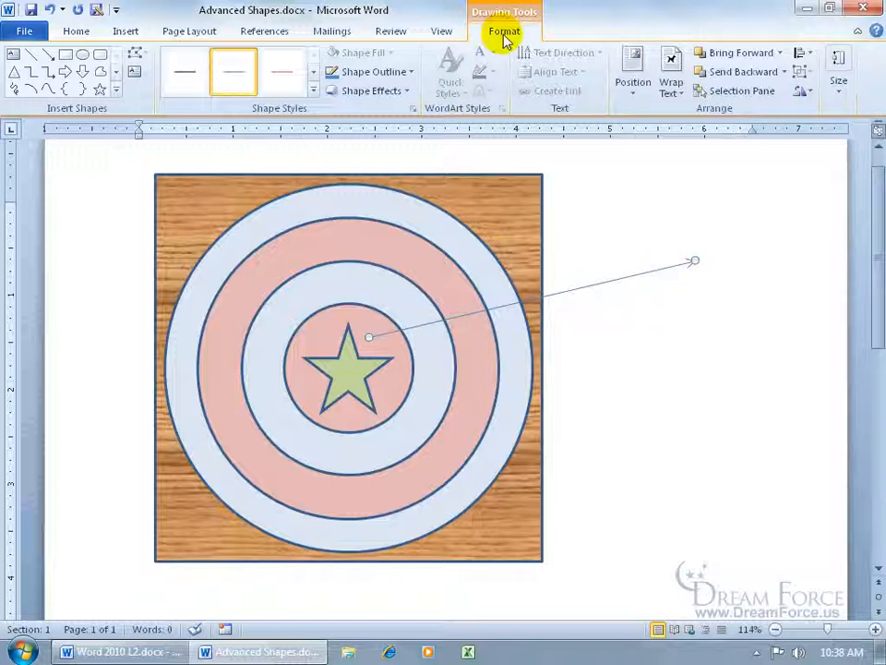
# Give the arrow line the Arrow Style 6 arrowhead and a 4½ pt weight
pyautogui.click(410, 73)
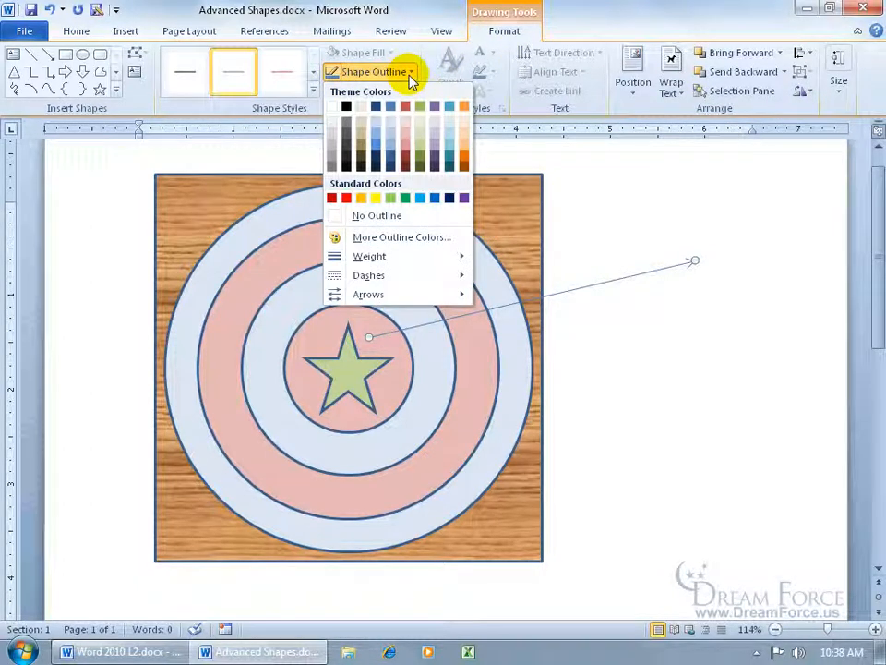
pyautogui.moveTo(401, 293)
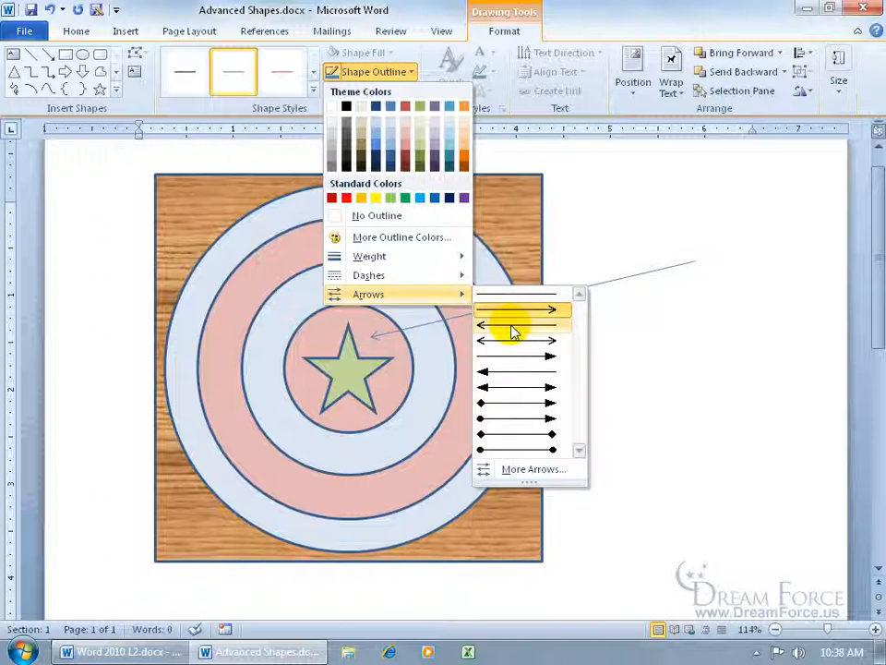
pyautogui.click(511, 377)
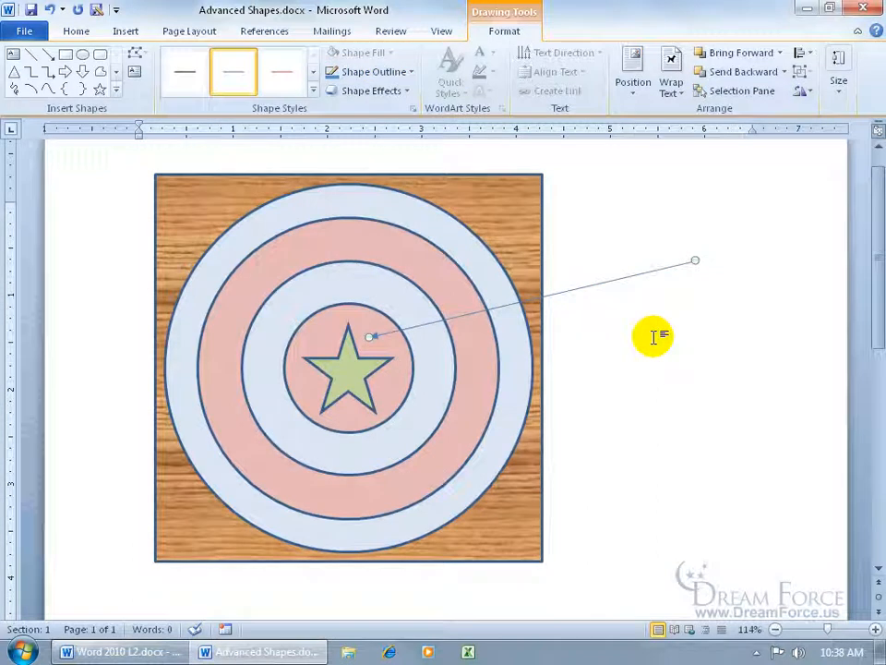
pyautogui.click(411, 73)
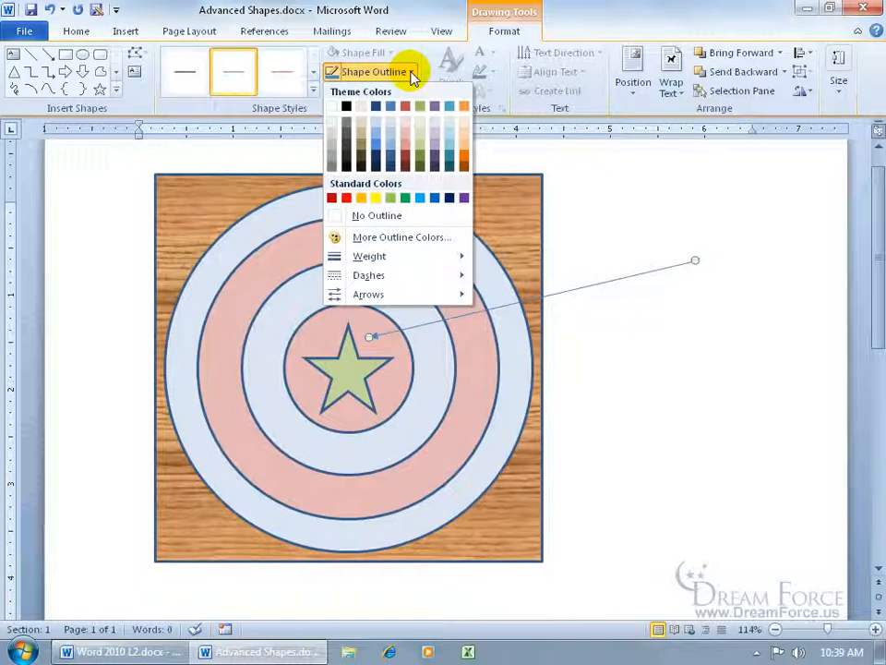
pyautogui.moveTo(404, 261)
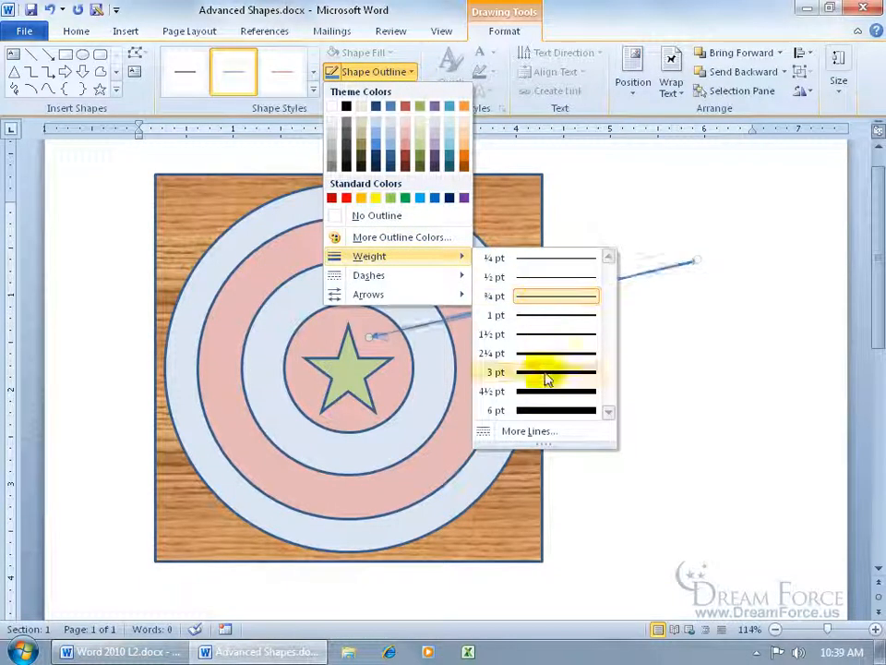
pyautogui.click(545, 393)
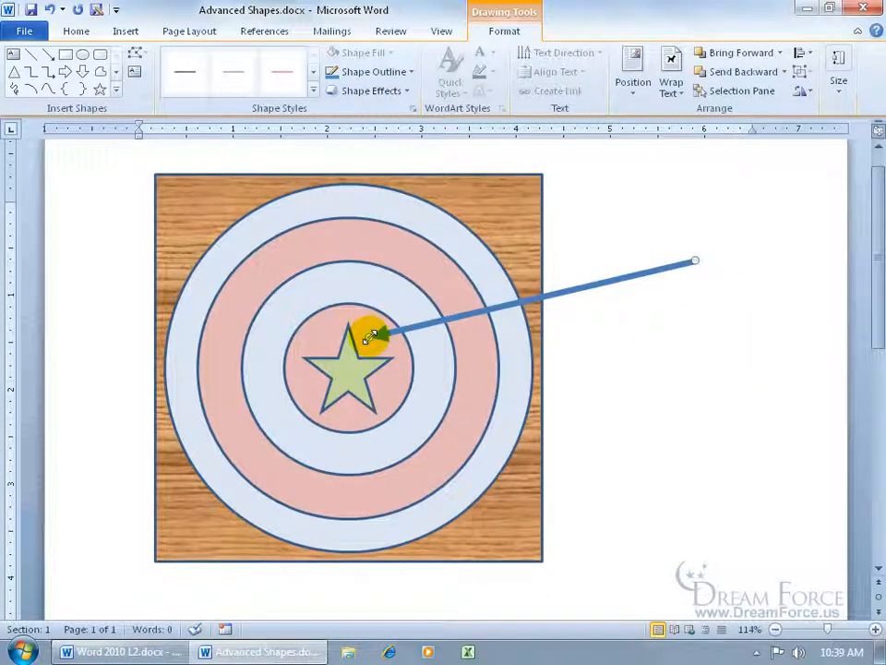
# Reposition the arrow's tip onto the star's center and shorten its tail to end just outside the square's right edge
pyautogui.moveTo(371, 336); pyautogui.dragTo(347, 372)
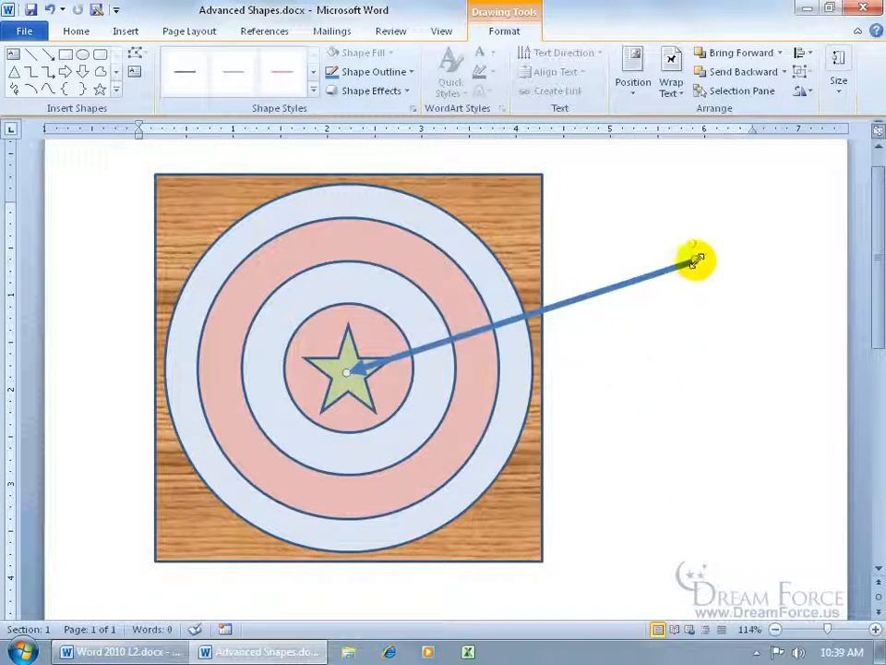
pyautogui.moveTo(697, 261); pyautogui.dragTo(586, 262)
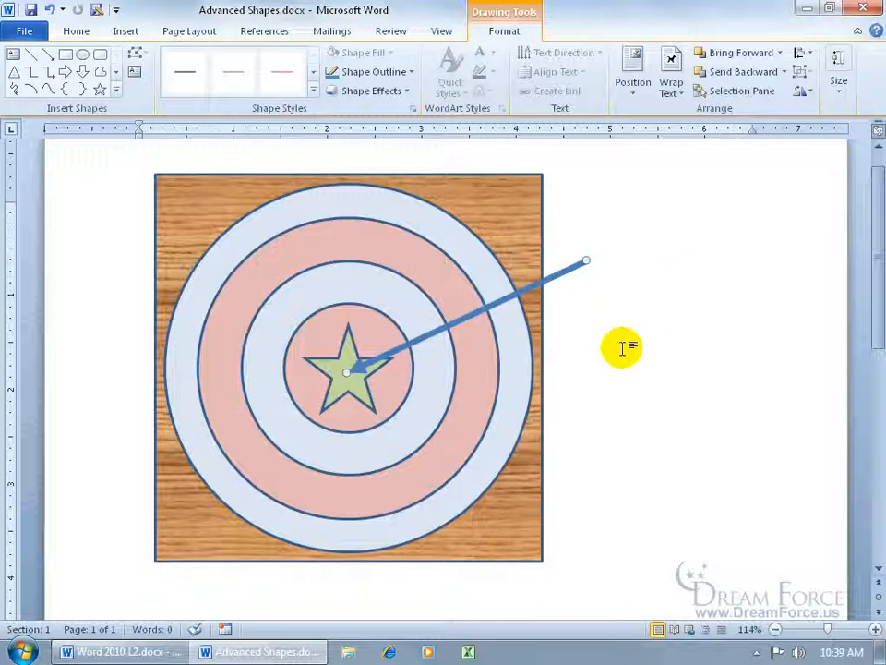
# Color the arrow's line Orange, Accent 6, Lighter 40%, leaving the preset line styles unapplied
pyautogui.click(313, 90)
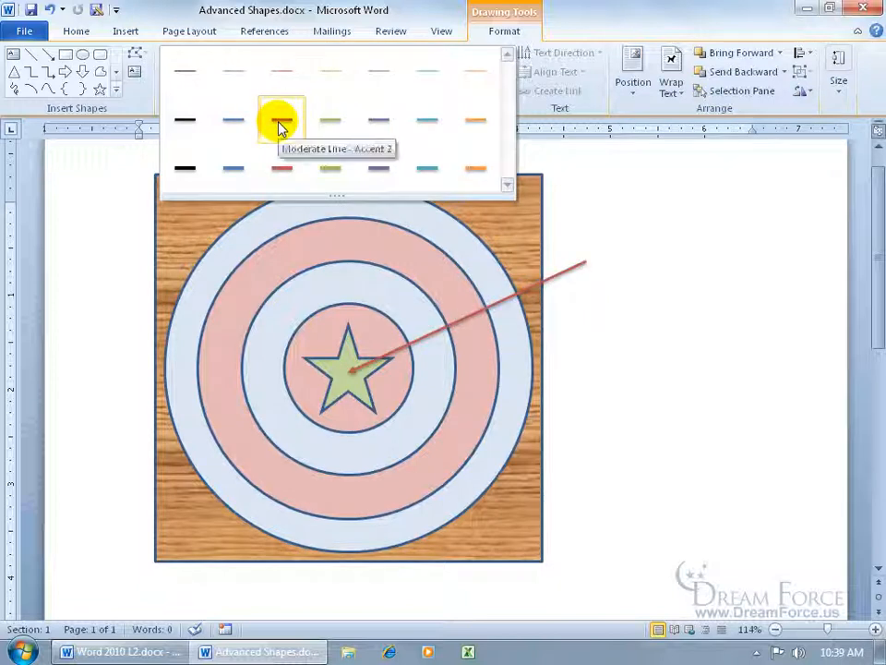
pyautogui.click(138, 98)
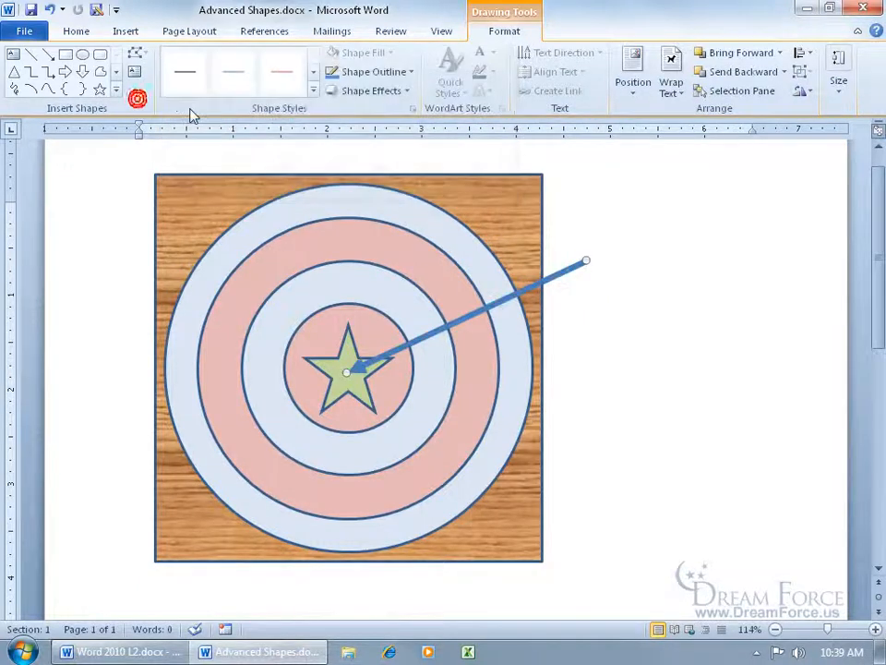
pyautogui.click(411, 73)
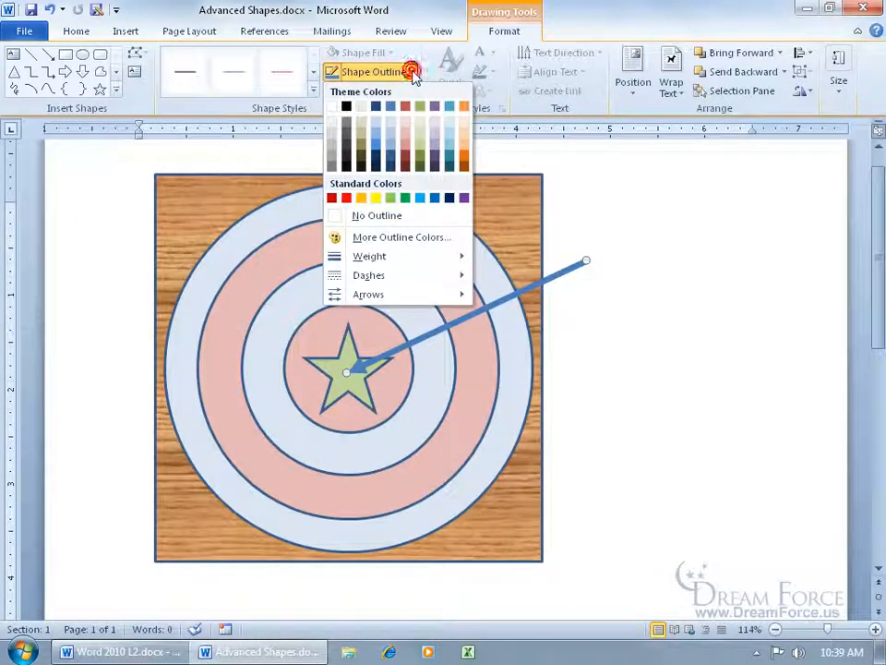
pyautogui.click(464, 143)
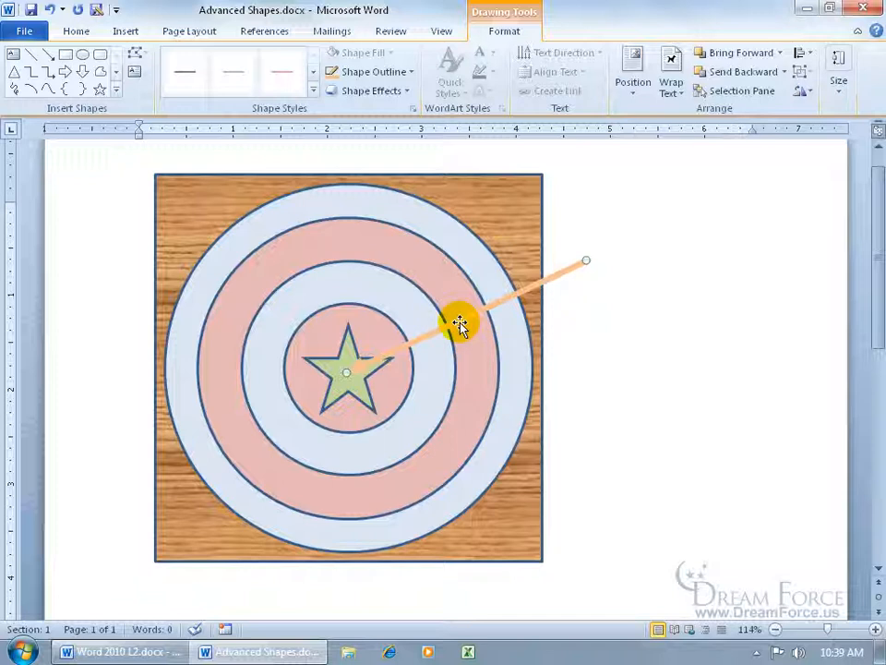
# Duplicate the orange arrow and swing the copy's tail down to beyond the square's lower right side
pyautogui.hotkey('ctrl', 'd')
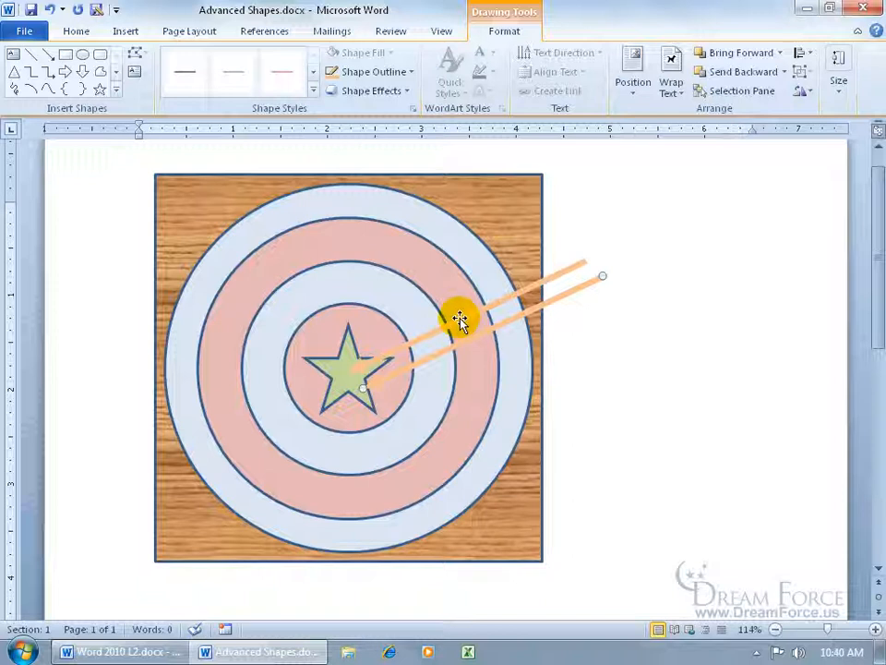
pyautogui.moveTo(604, 274); pyautogui.dragTo(628, 494)
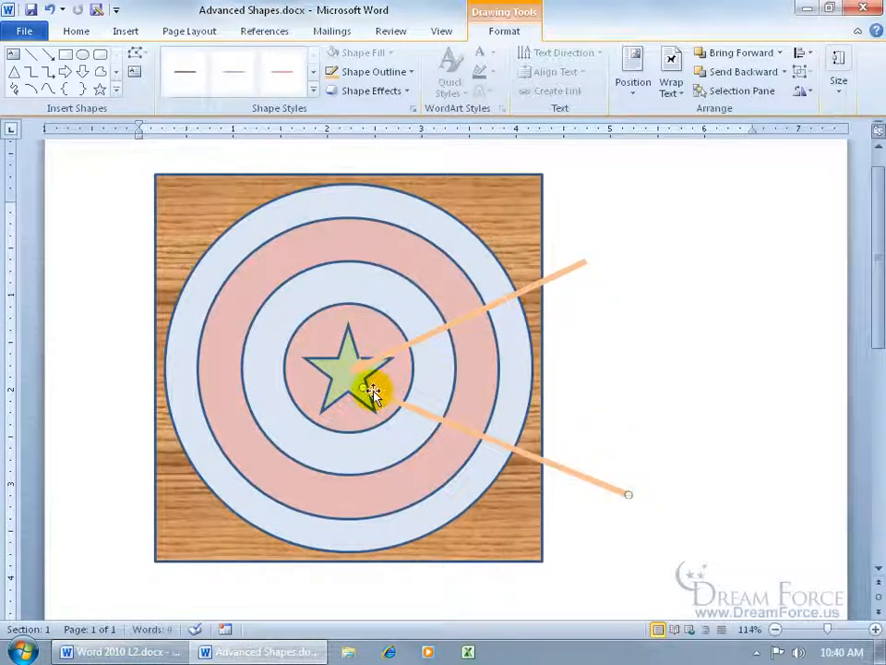